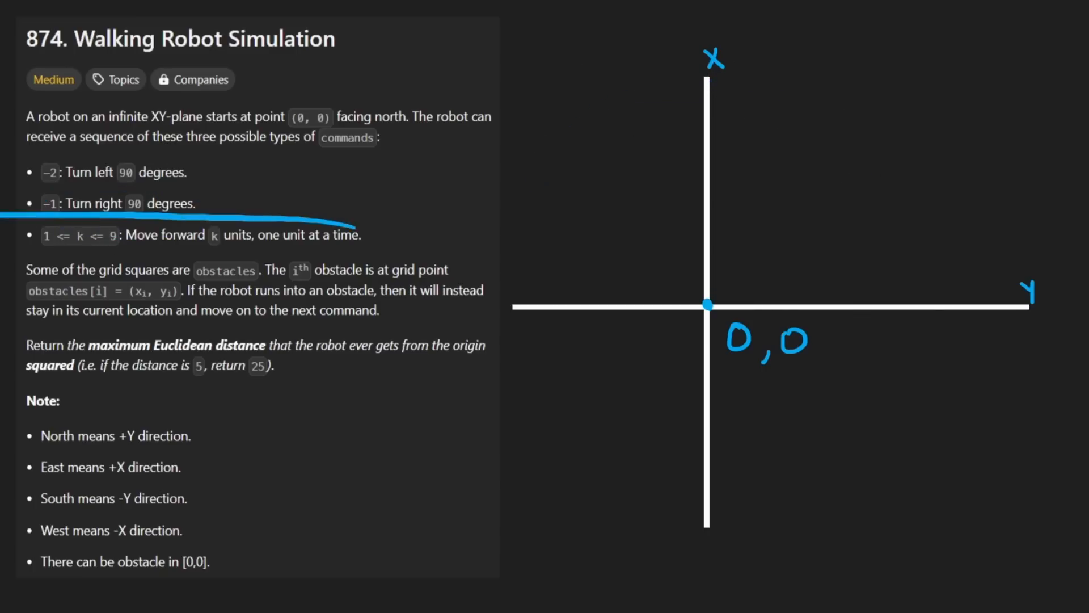
Step: Circle the move-forward rule 1 <= k <= 9, then undo the distance annotations
mouse_move(99, 253)
mouse_down()
mouse_move(136, 255)
mouse_move(156, 226)
mouse_up()
key(ctrl+z)
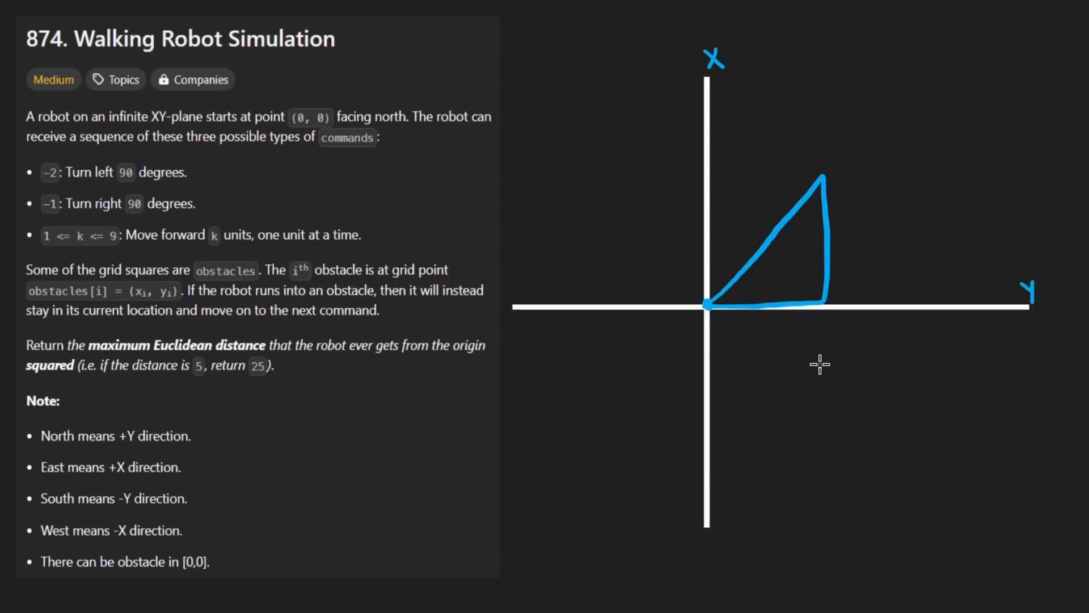
key(ctrl+z)
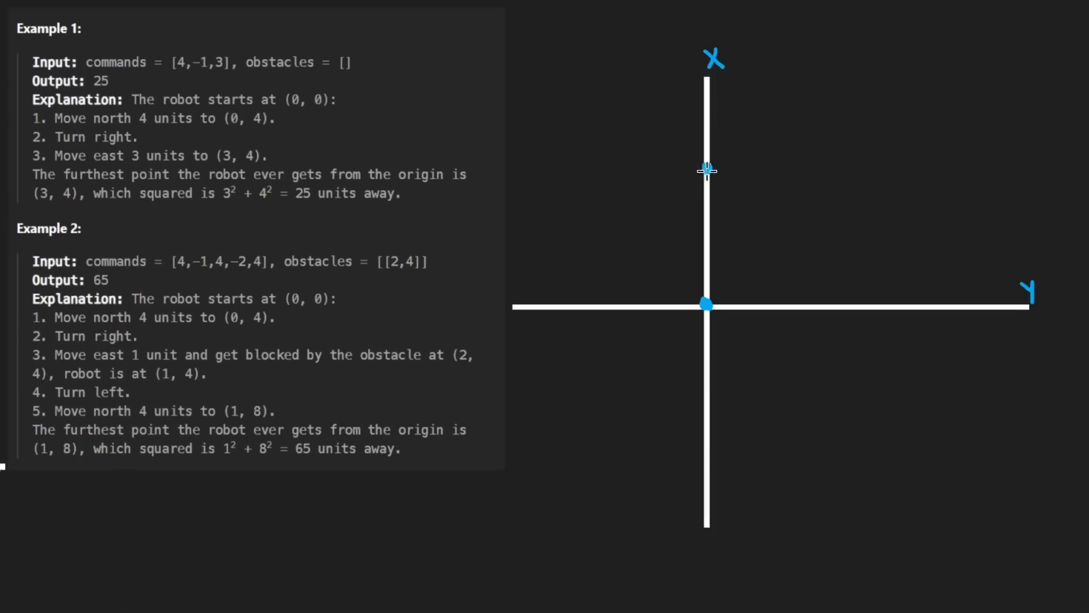
Step: Label the dot on the vertical axis as (0,4) and undo the stray underline
drag(747, 153, 741, 192)
mouse_move(757, 166)
mouse_down()
mouse_move(771, 192)
mouse_move(789, 194)
mouse_up()
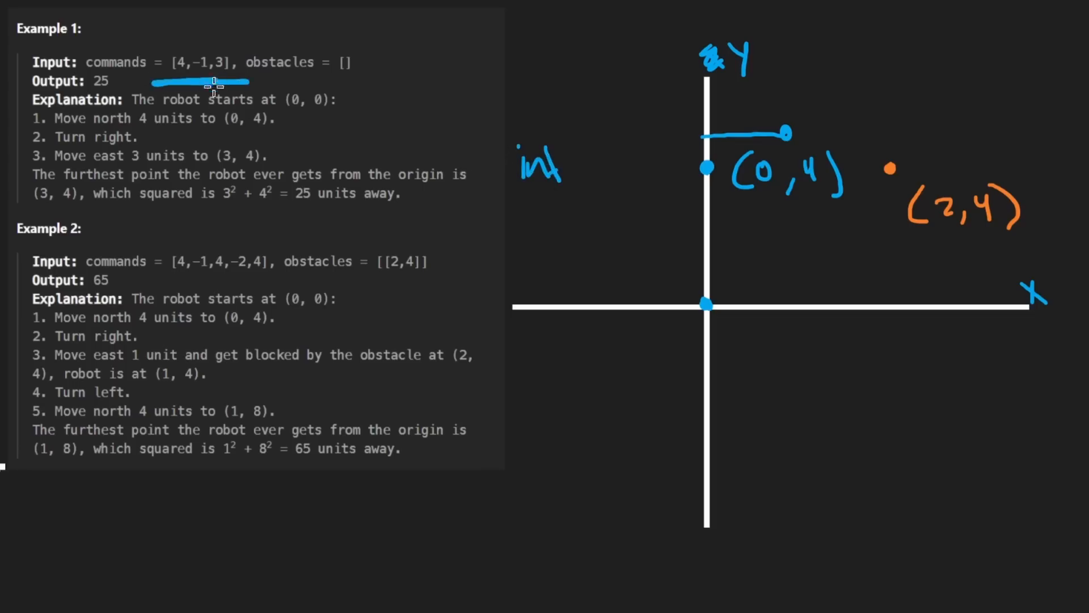
key(ctrl+z)
key(ctrl+z)
key(ctrl+z)
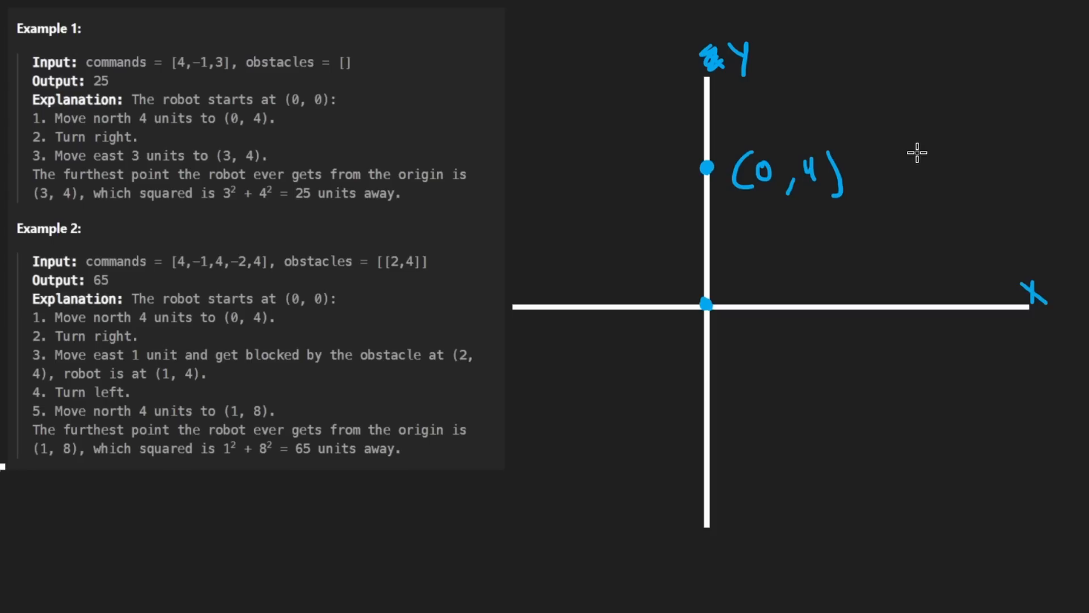
key(ctrl+z)
key(ctrl+z)
key(ctrl+z)
key(ctrl+z)
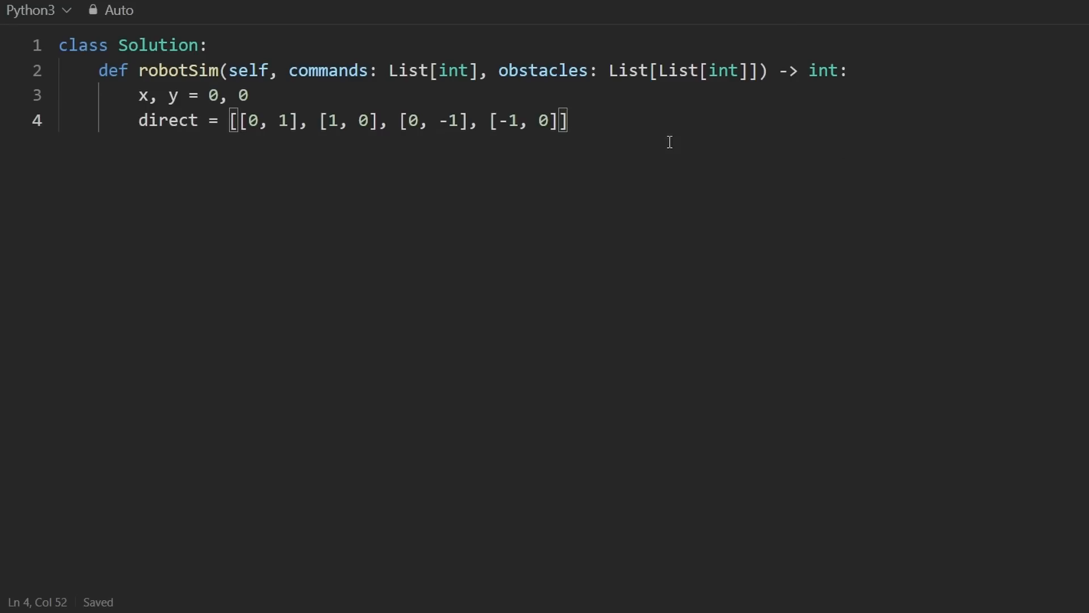
Step: Comment the direction list as N, E, S, W and save the code
key(Return)
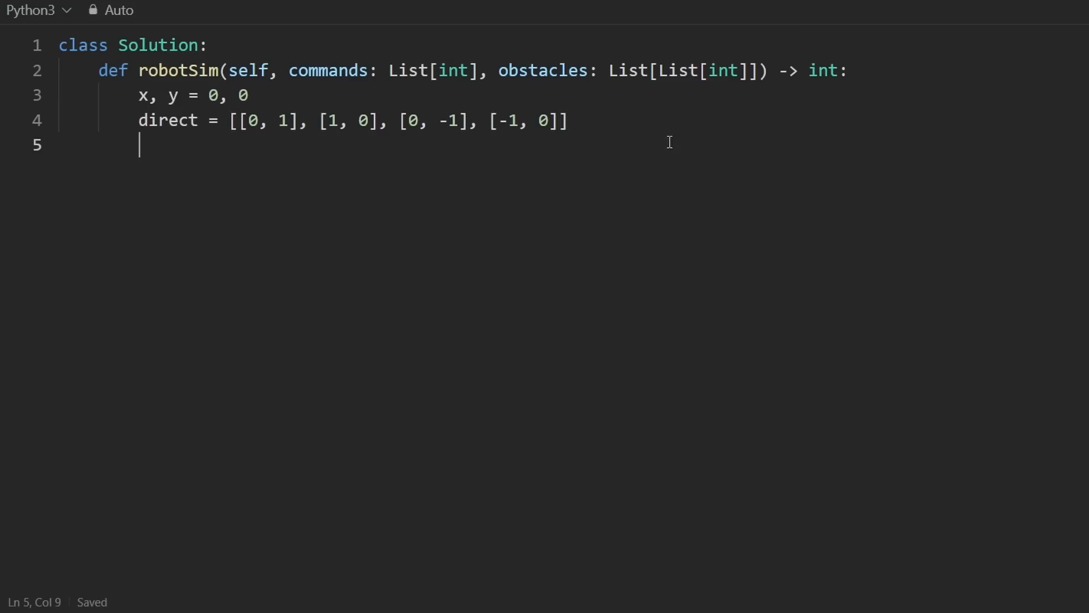
drag(569, 120, 179, 120)
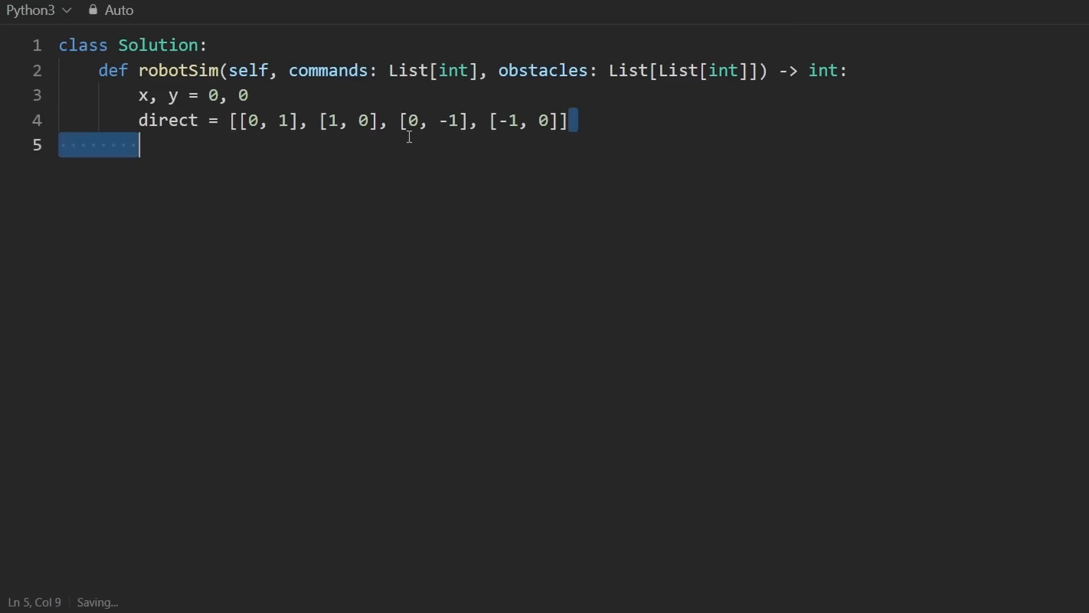
click(631, 124)
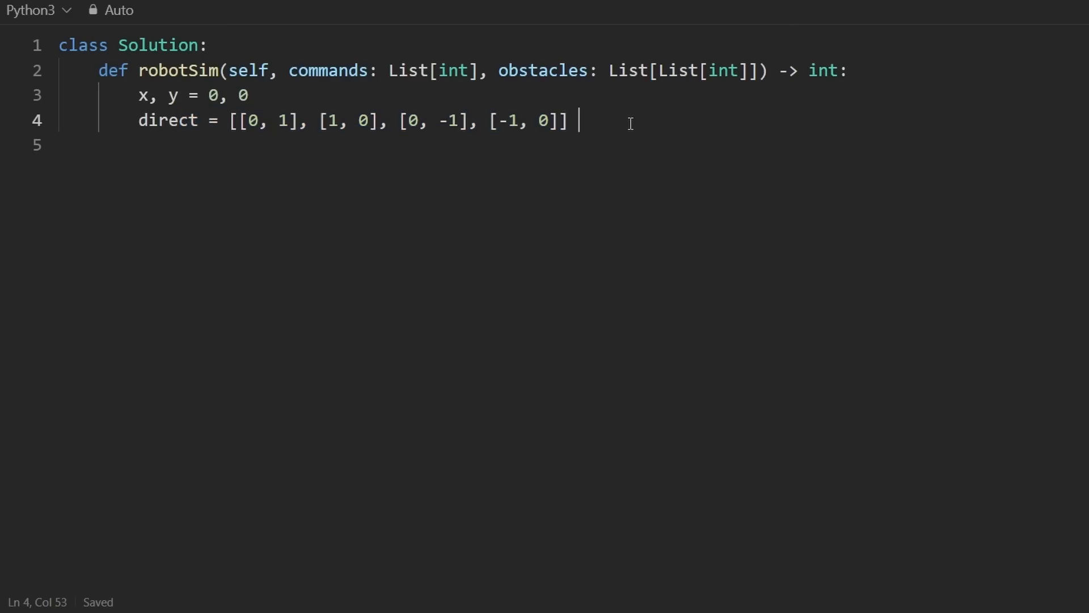
text(#)
drag(292, 120, 245, 122)
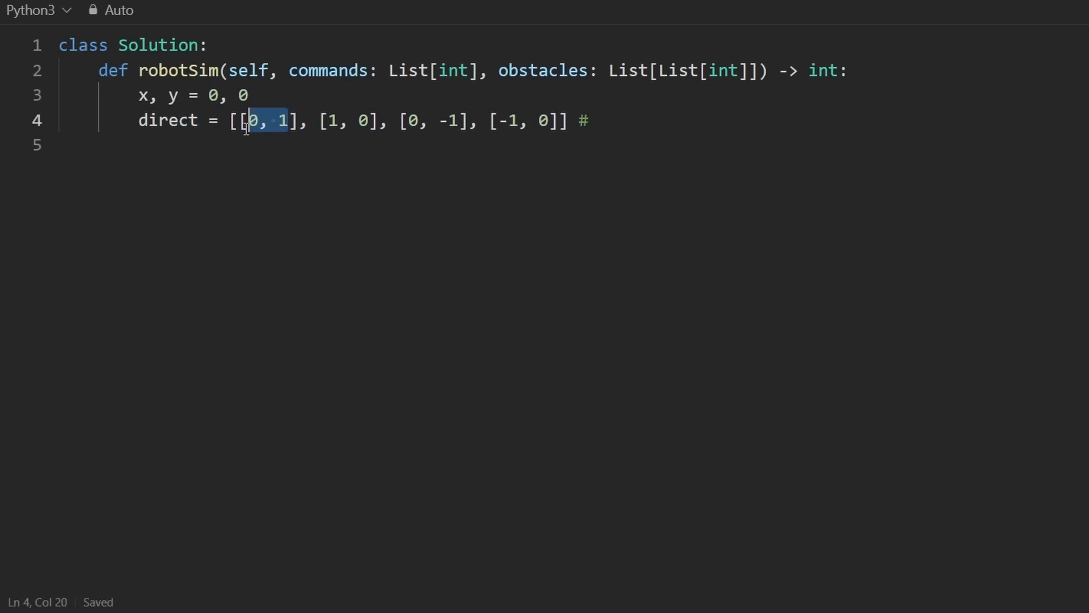
click(623, 122)
text(S, )
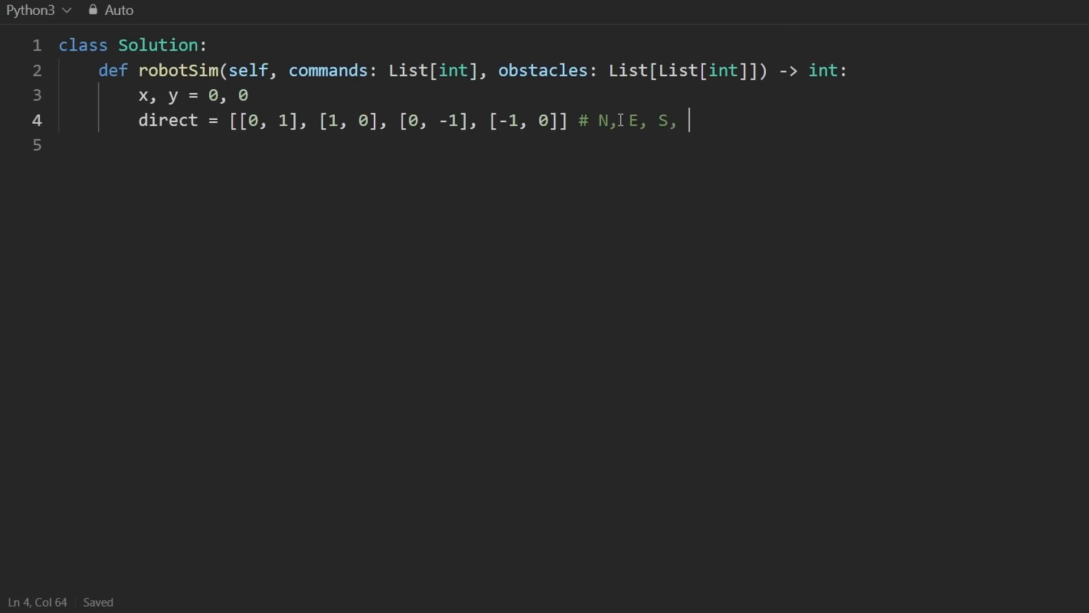
text(W)
key(ctrl+s)
drag(600, 120, 609, 120)
double_click(635, 121)
double_click(665, 120)
double_click(694, 120)
click(700, 120)
double_click(695, 120)
mouse_move(660, 120)
mouse_down()
mouse_move(678, 120)
mouse_move(613, 121)
mouse_up()
click(699, 121)
drag(699, 121, 586, 130)
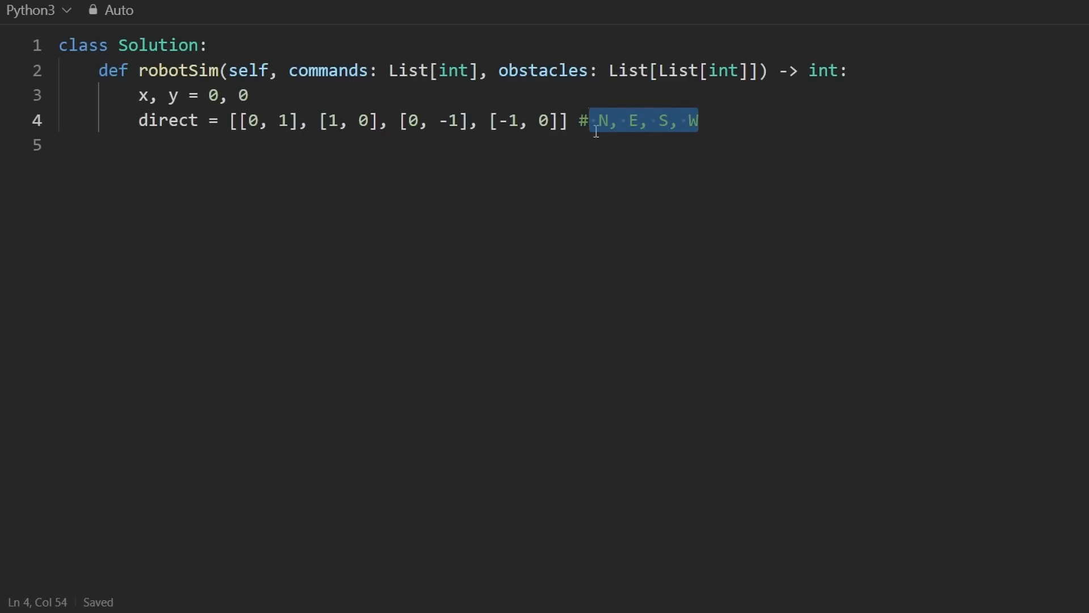
Step: Initialise d = 0 and res = 0 below the direction list
click(707, 121)
key(Return)
key(Return)
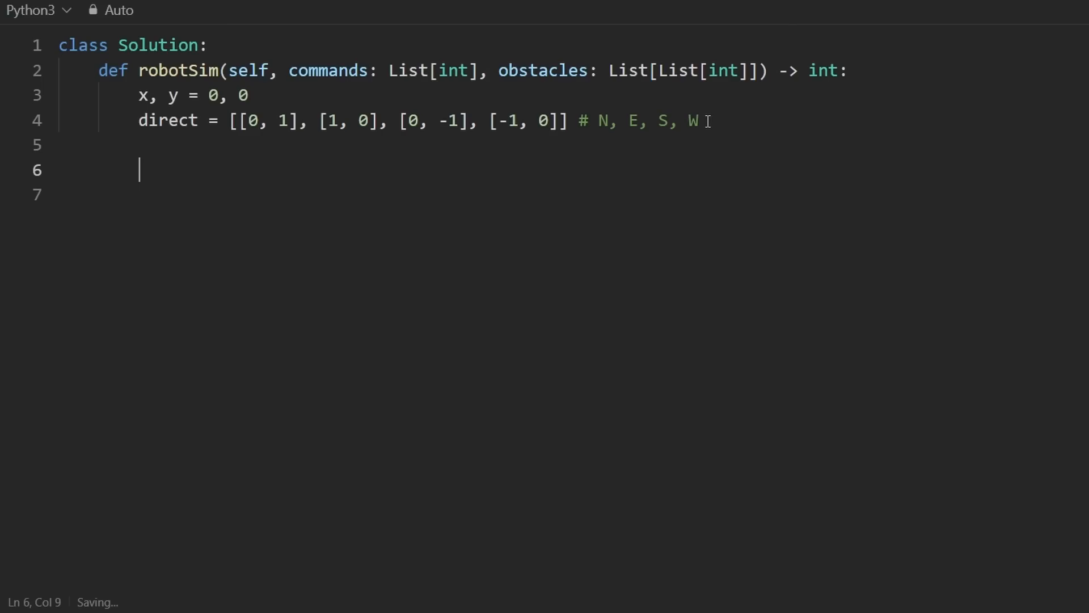
drag(569, 120, 148, 128)
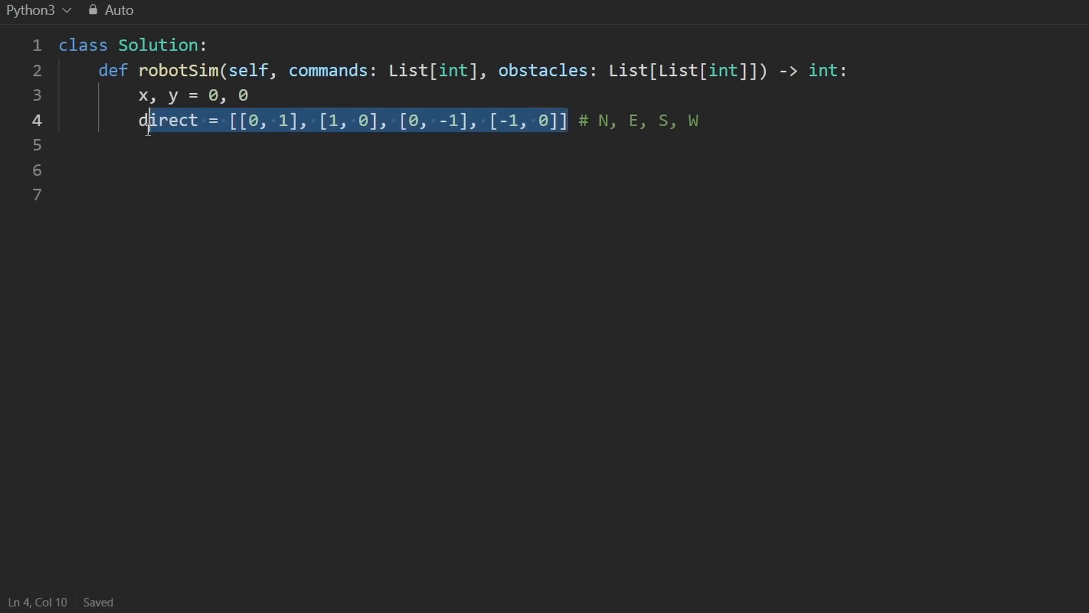
click(152, 147)
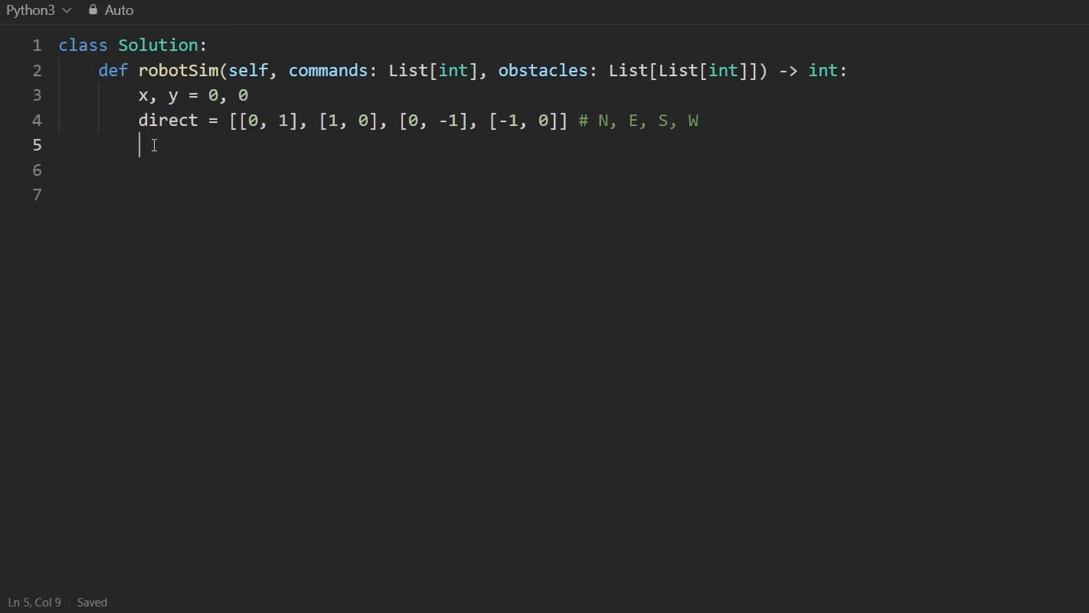
text(d = )
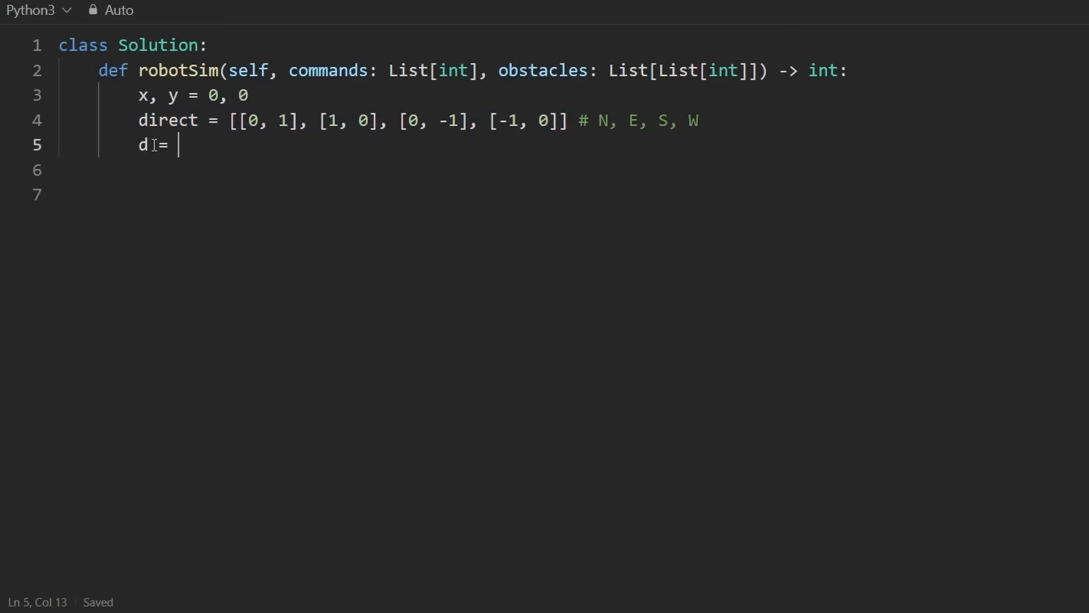
text(0)
drag(195, 146, 136, 148)
drag(298, 120, 229, 120)
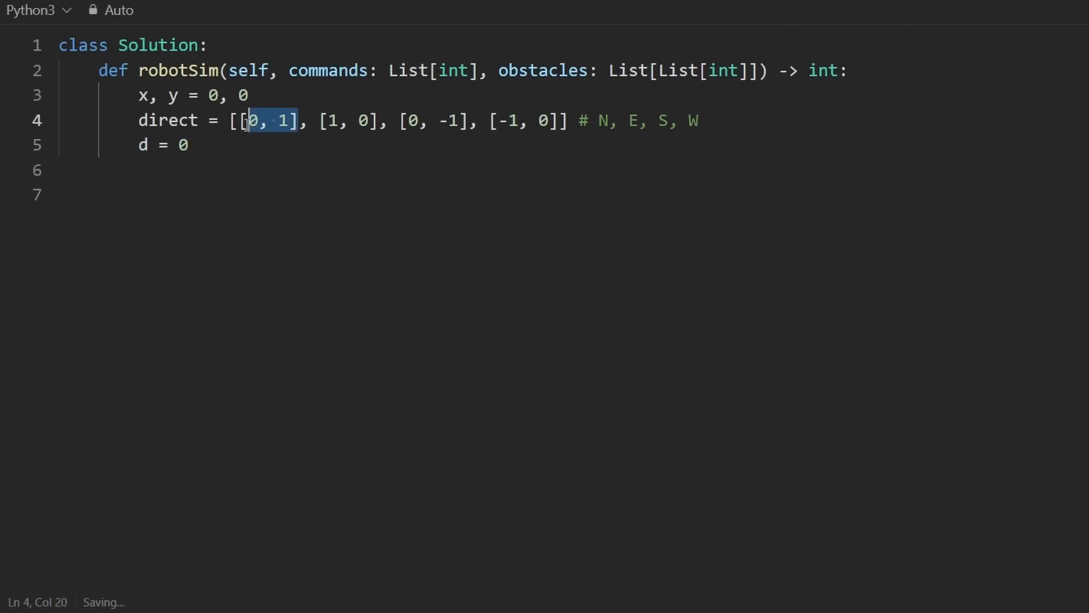
click(235, 159)
text(r)
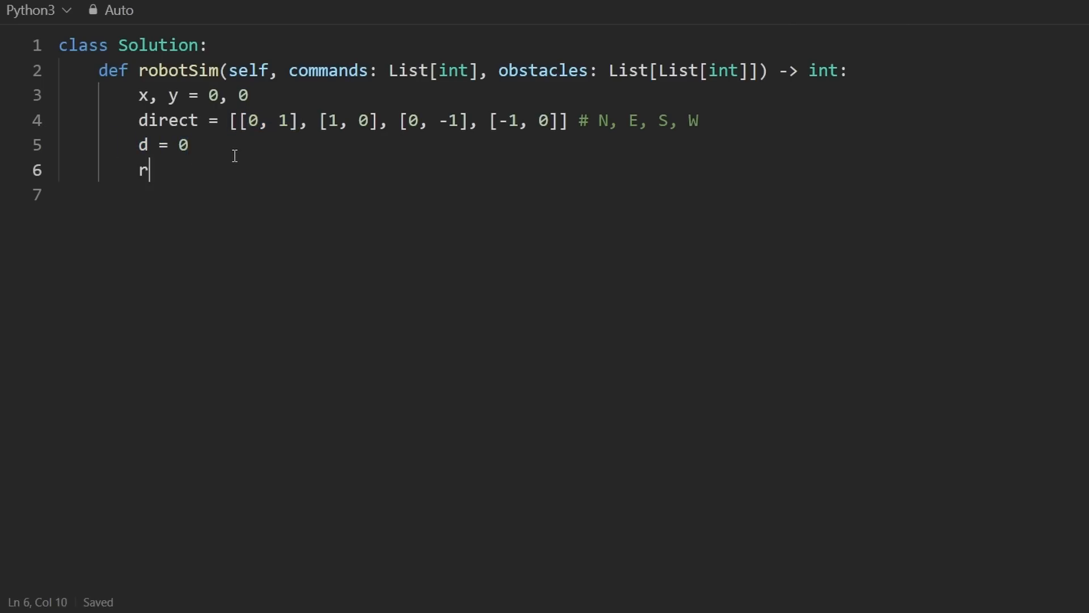
text(es = 0)
key(Return)
key(Return)
text(return)
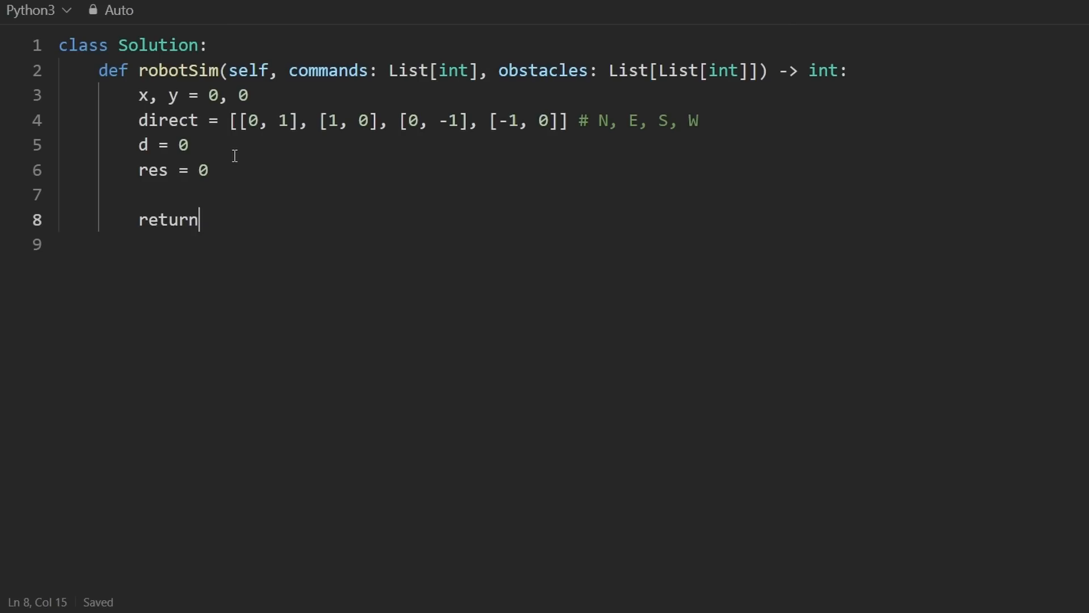
text( res)
drag(222, 170, 139, 95)
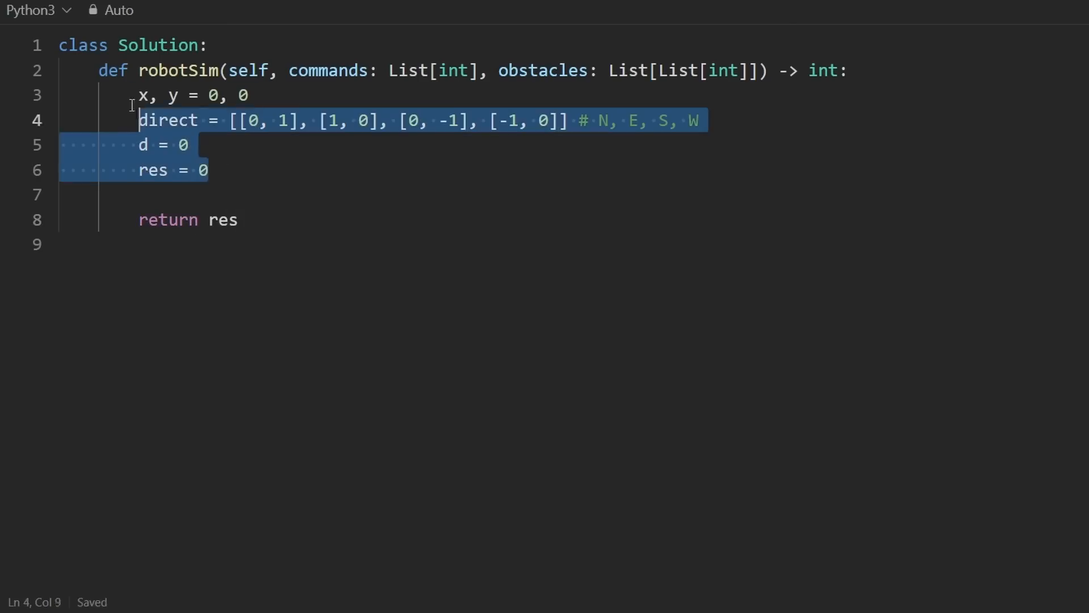
click(246, 171)
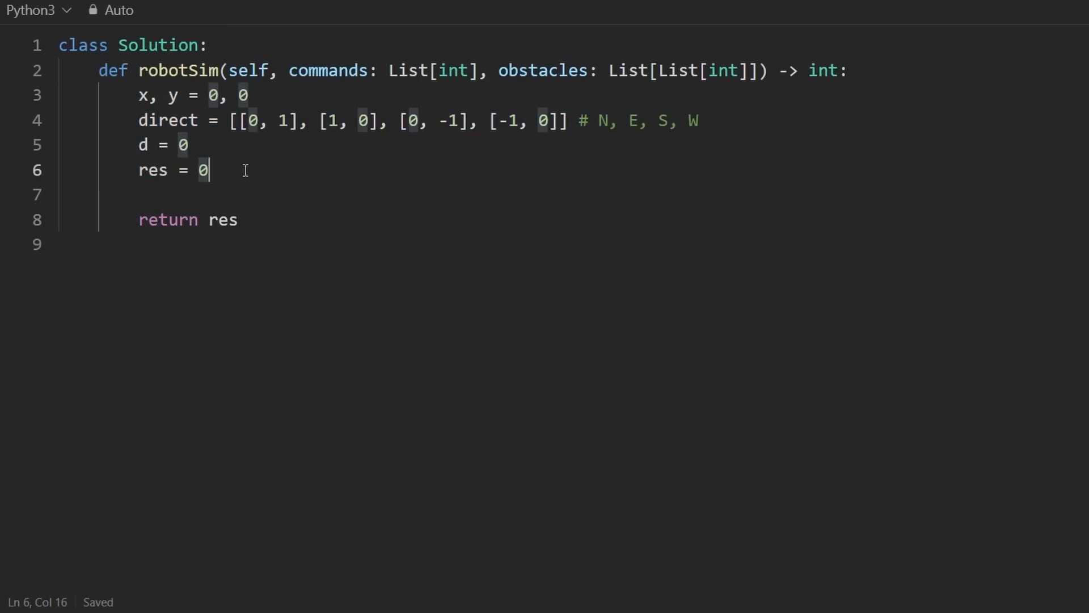
Step: Add the loop over commands with if c == -1 and elif c == -2 branches
key(Return)
key(Return)
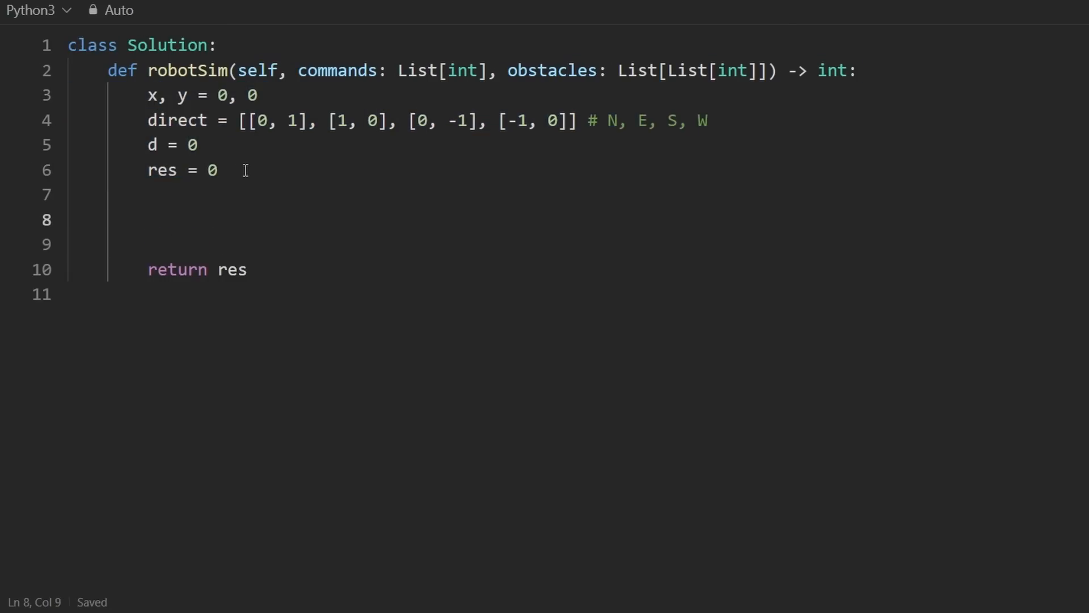
text(for c in )
text(commands:)
key(Return)
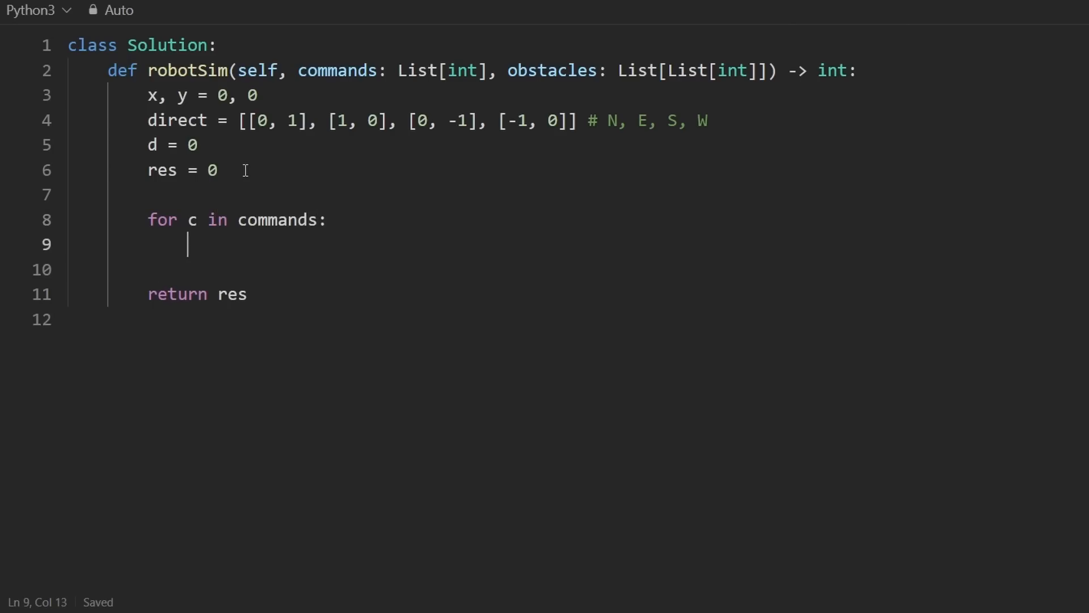
text(if c == )
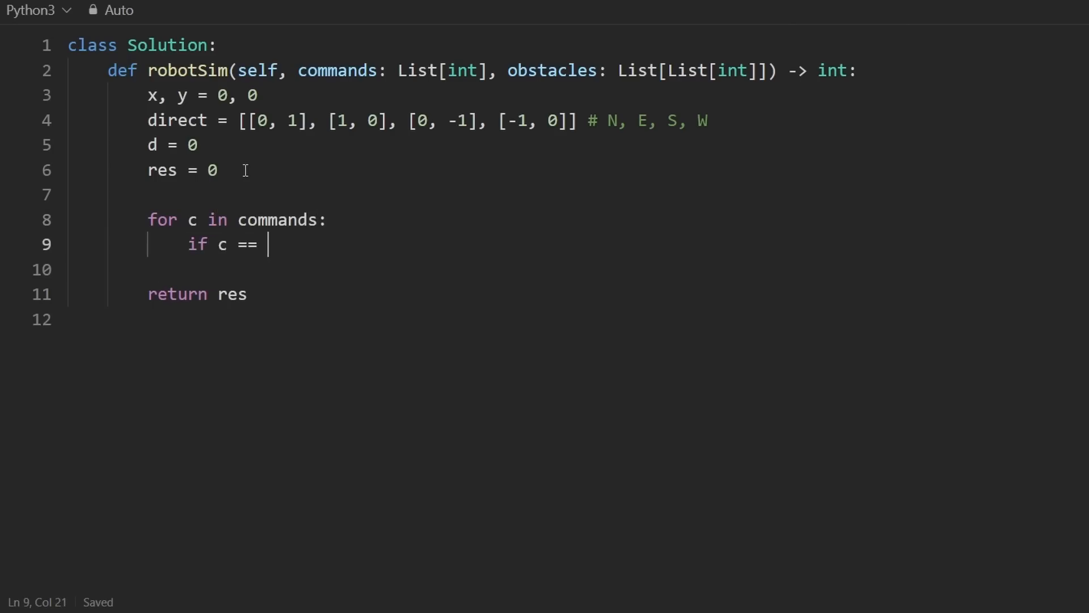
text(-1:)
key(Return)
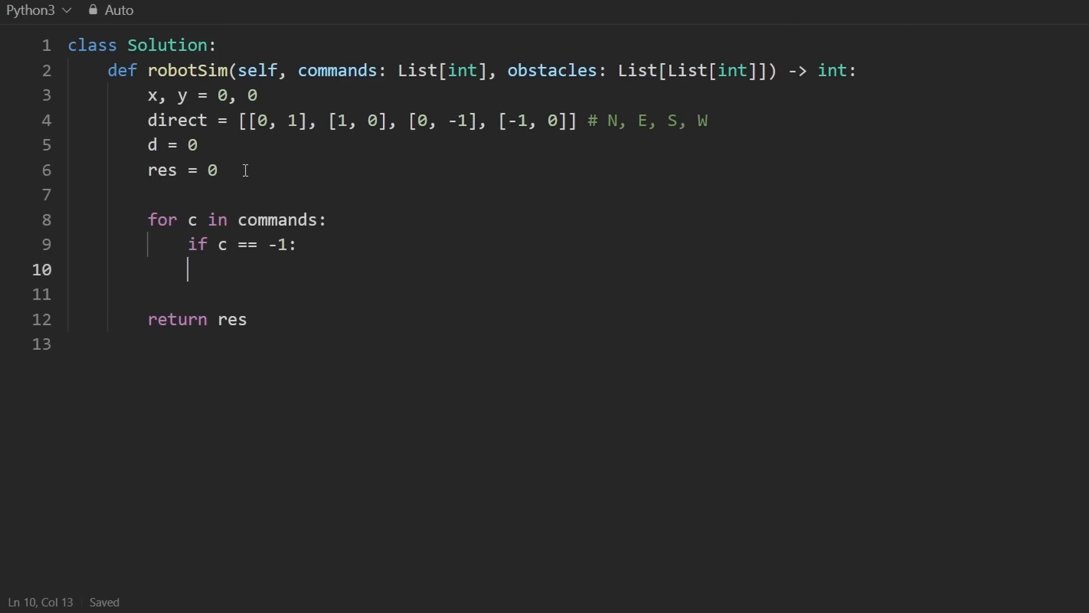
text(elif c )
text(== -2:)
key(Return)
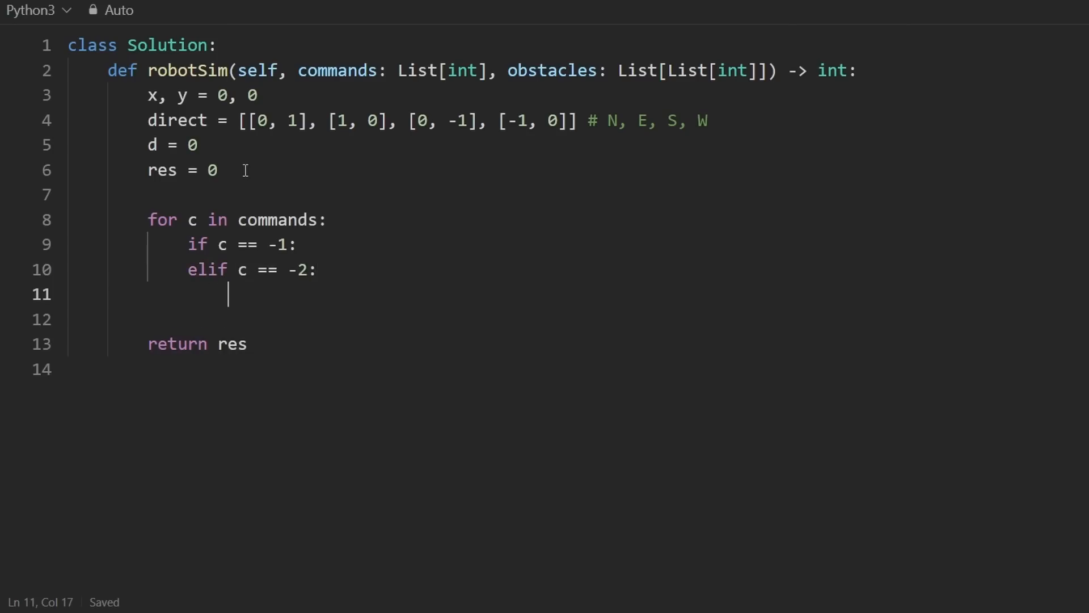
Step: Write d = (d + 1) % 4 for the -1 right turn, checking against the N, E, S, W labels
drag(301, 245, 178, 244)
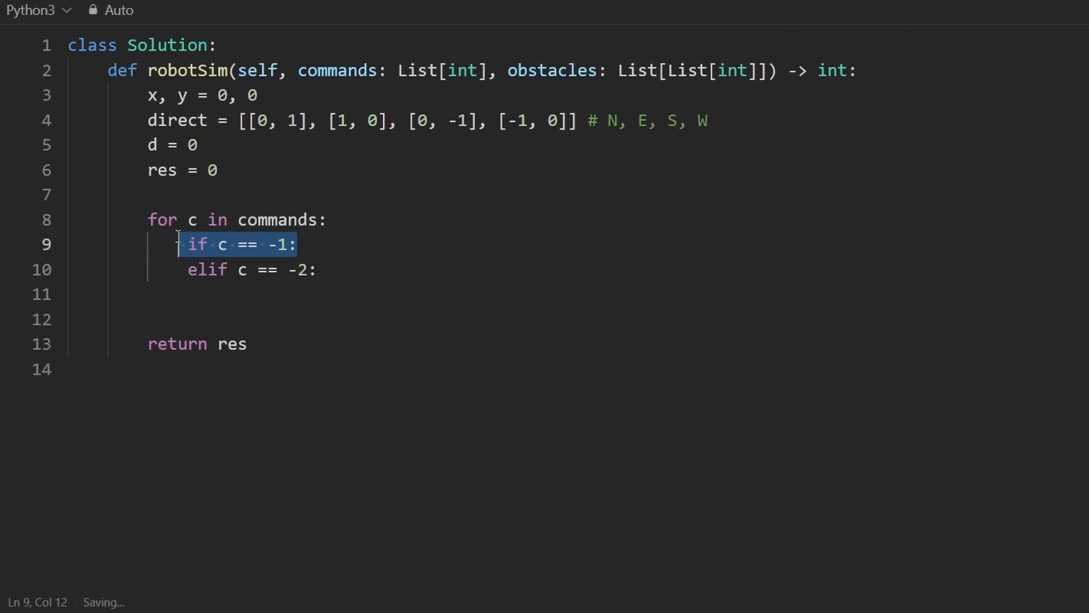
drag(321, 270, 199, 269)
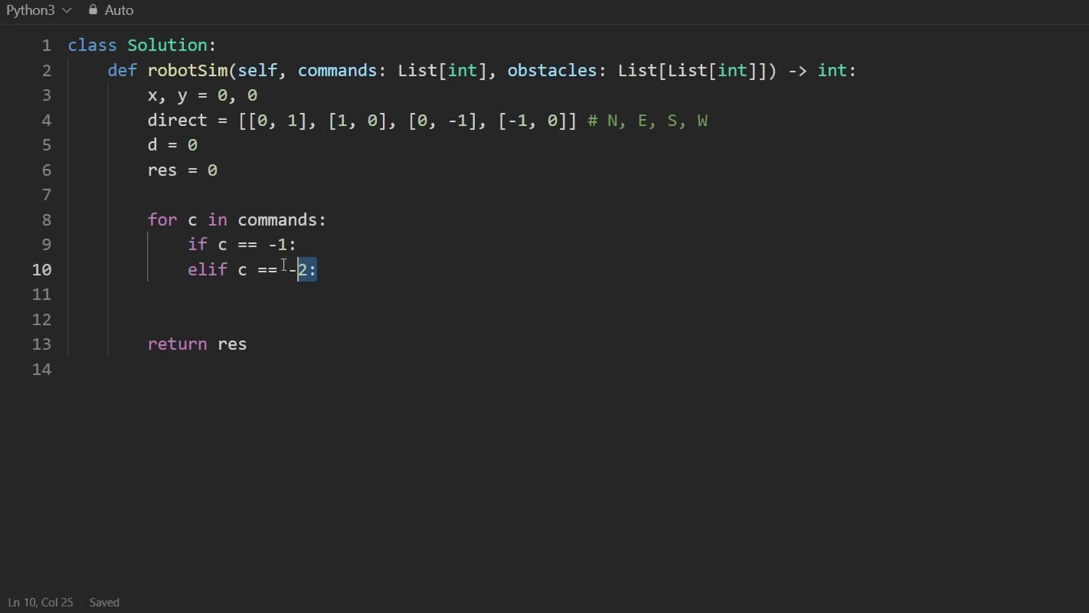
click(316, 246)
key(Return)
drag(232, 270, 170, 247)
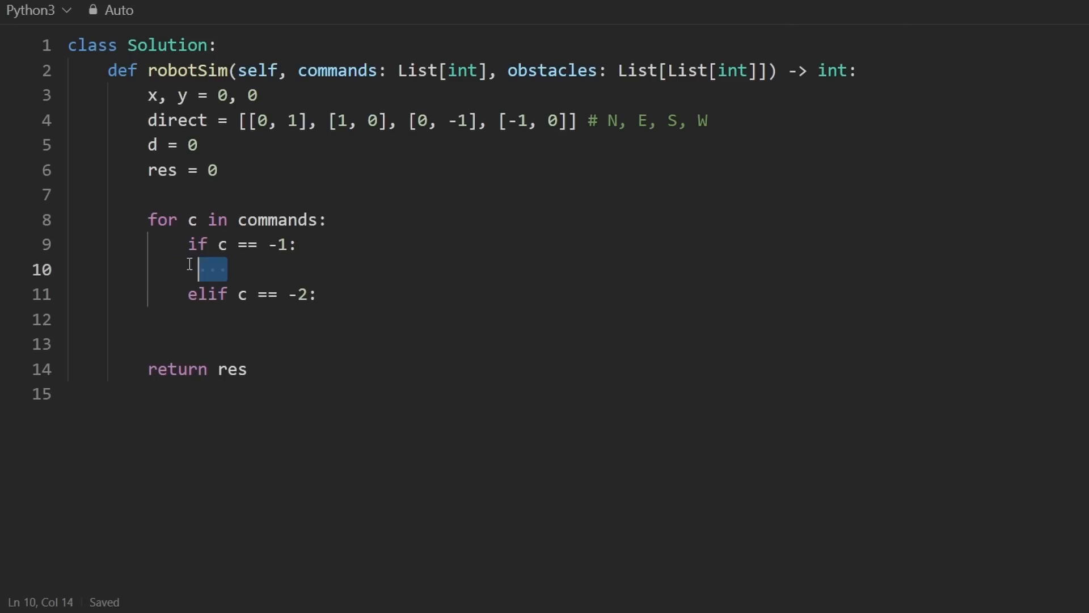
click(253, 272)
text(d )
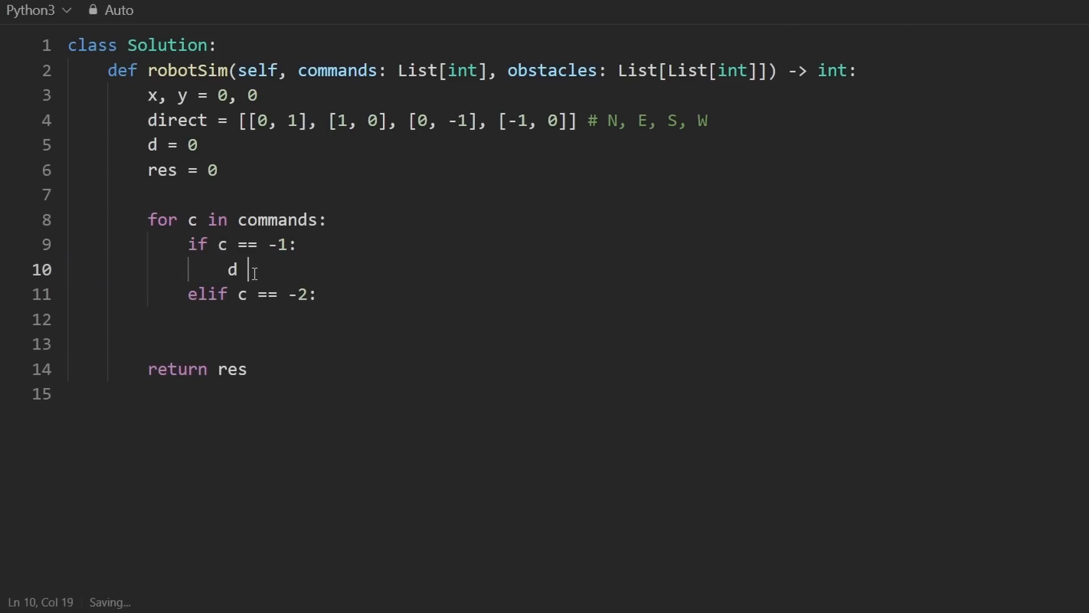
text(= d + 1)
key(Down)
key(Return)
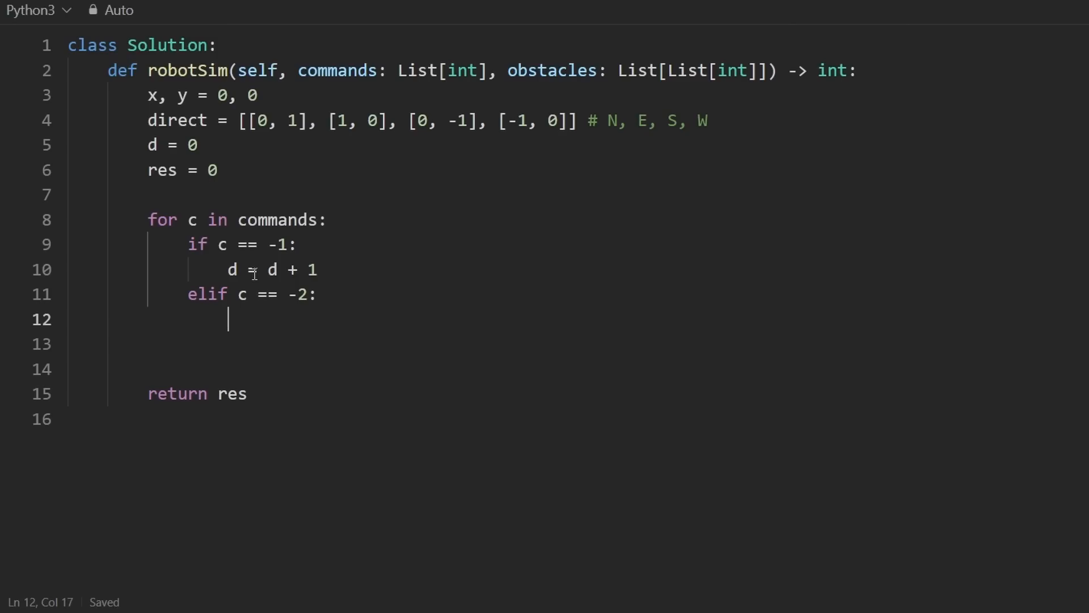
text(d = d - 1)
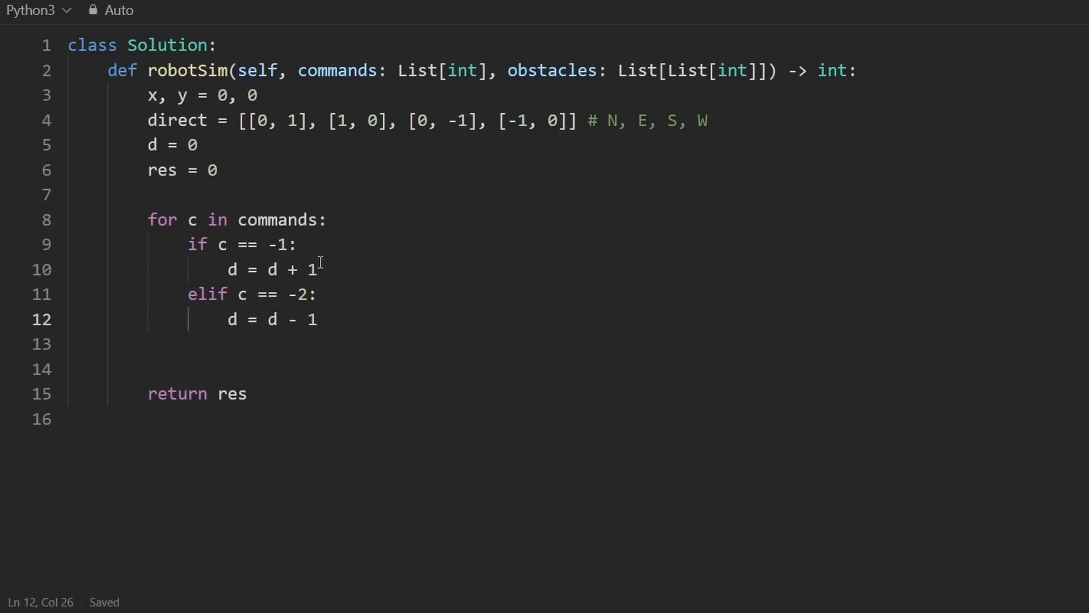
drag(320, 269, 198, 270)
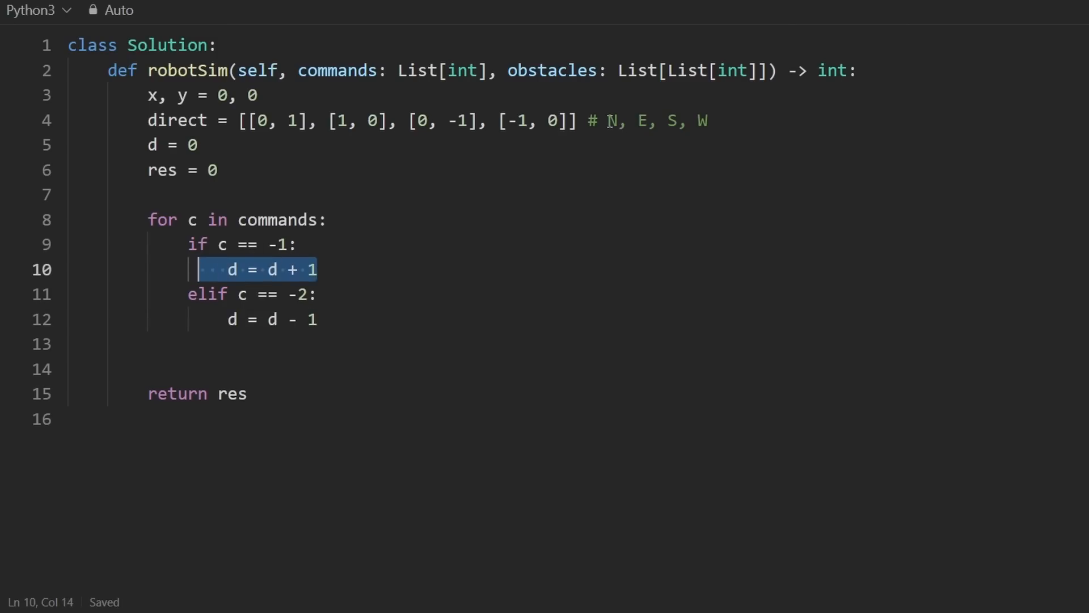
drag(608, 120, 744, 121)
key(Down)
click(703, 120)
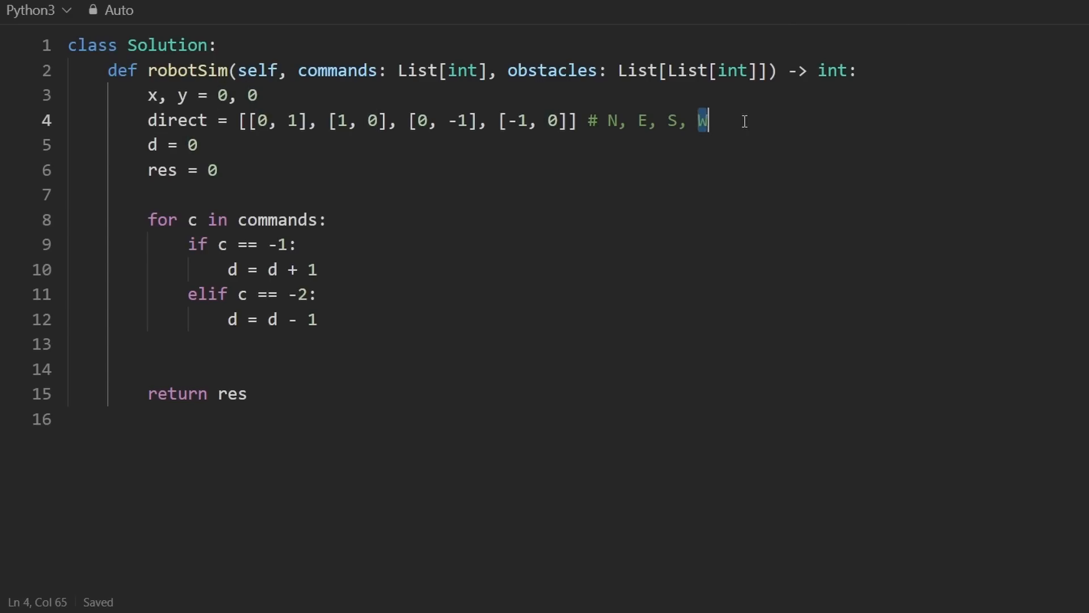
drag(616, 120, 601, 120)
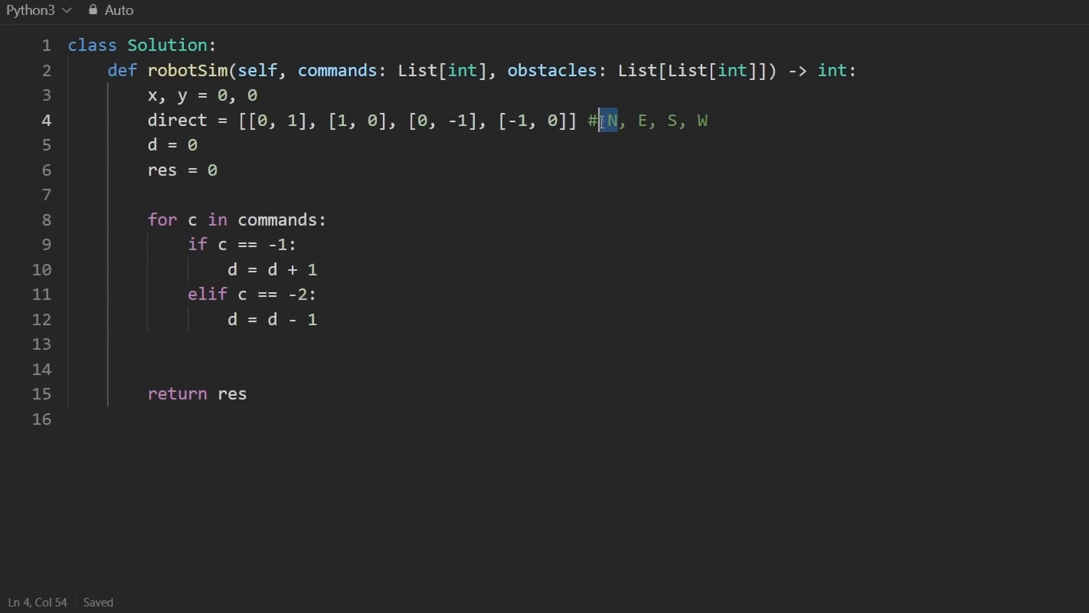
click(604, 120)
Step: Write d = (d - 1) % 4 for the -2 left turn
click(265, 269)
text(()
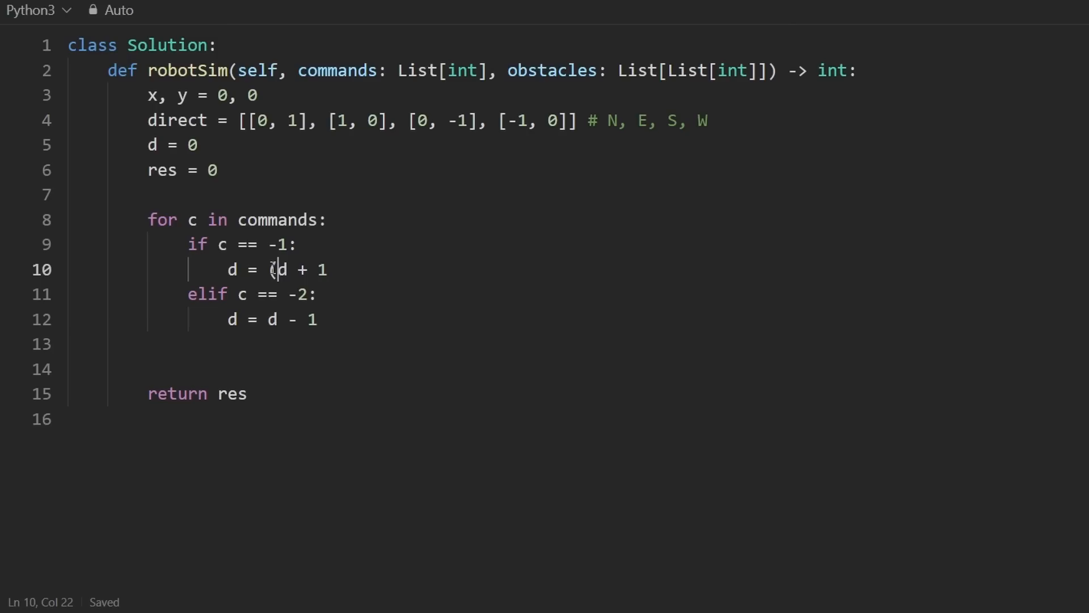
text())
drag(588, 121, 239, 120)
click(357, 268)
text(% 4)
click(405, 317)
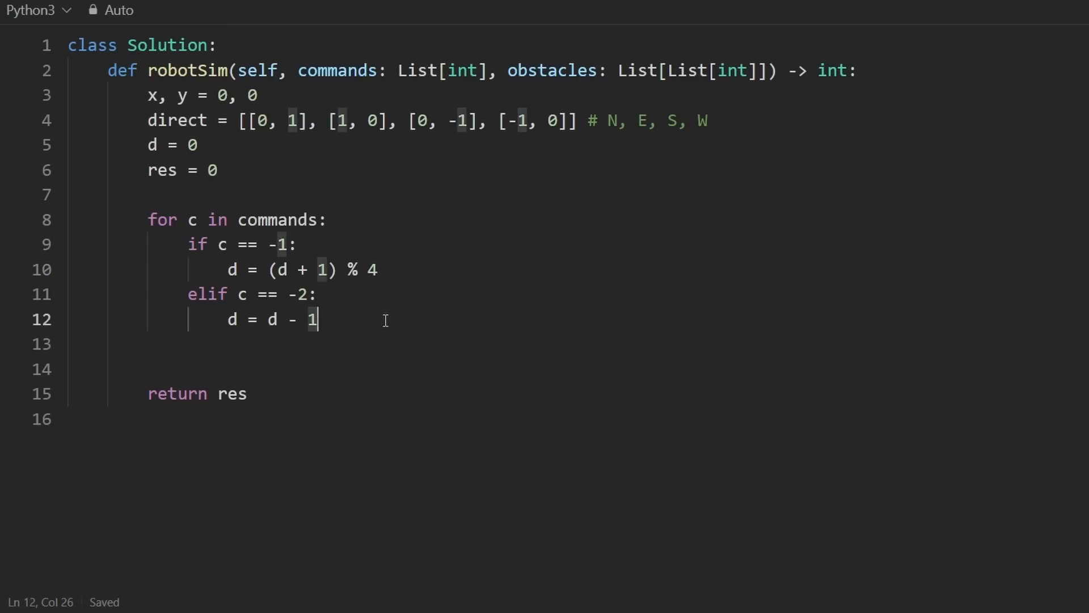
text() $)
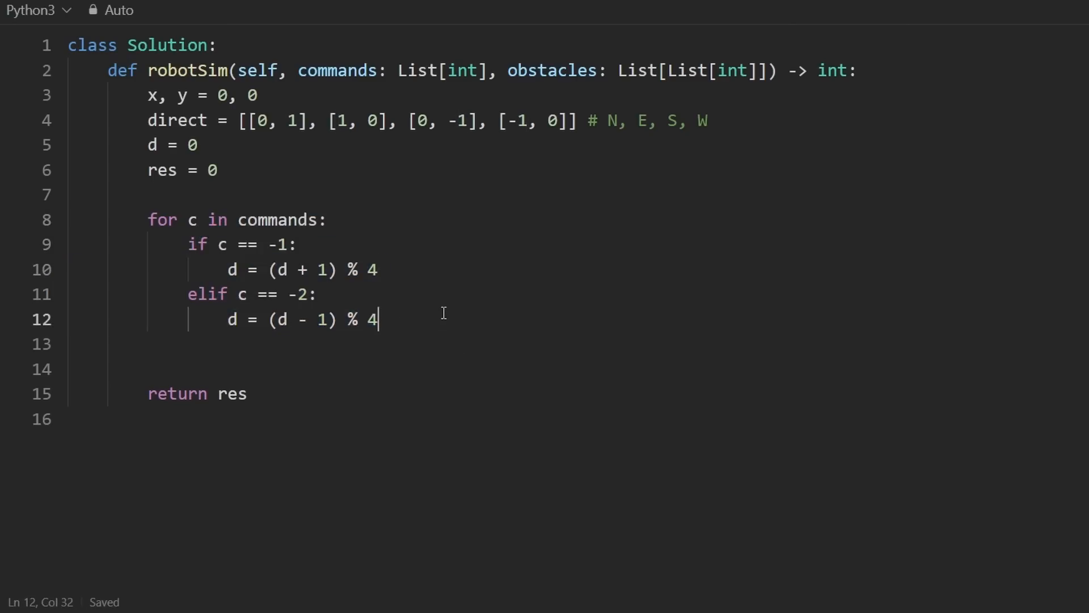
Step: Start the else branch and unpack dx, dy = direct[d] on line 14
key(Return)
key(BackSpace)
text(else:)
key(Return)
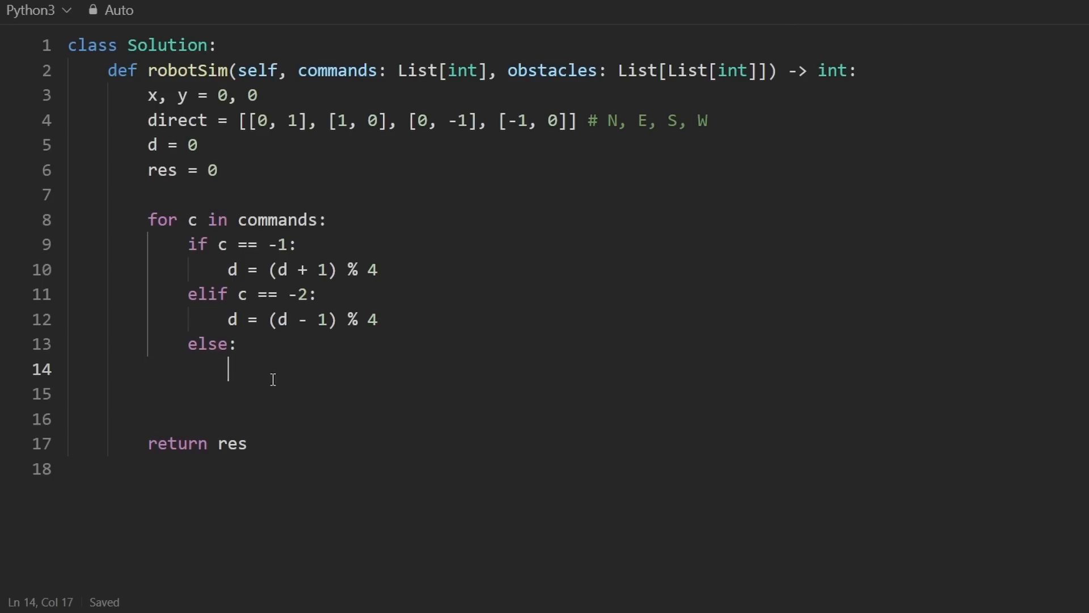
drag(235, 369, 188, 344)
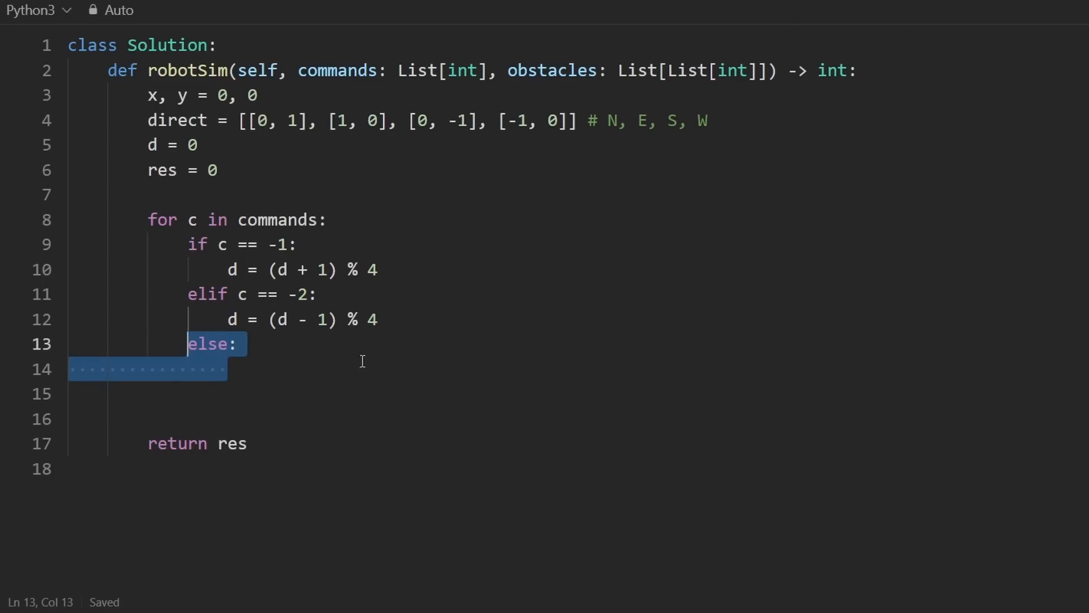
double_click(542, 71)
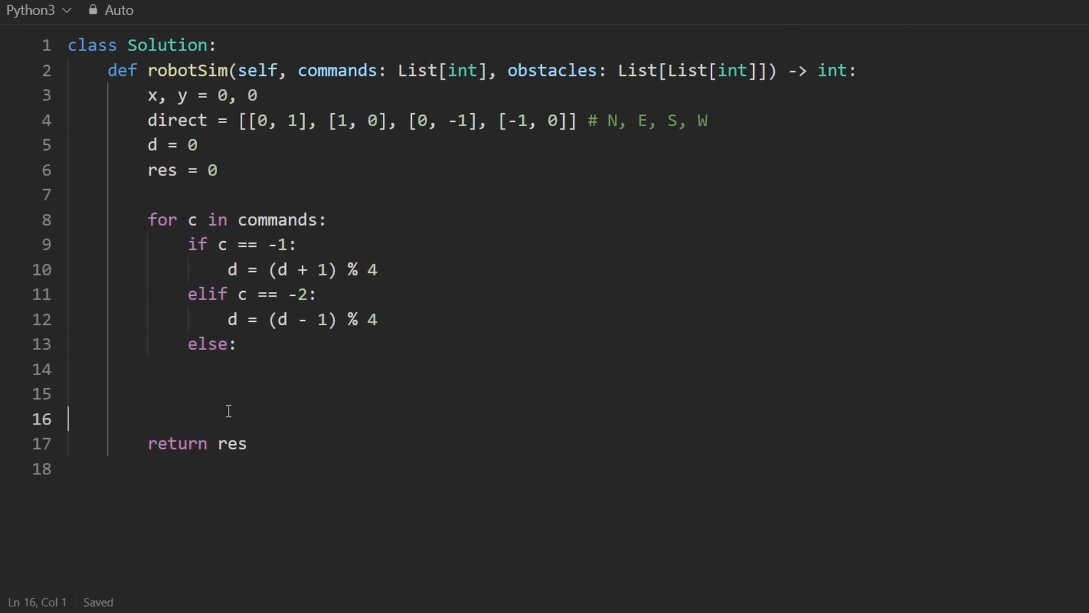
drag(76, 418, 90, 220)
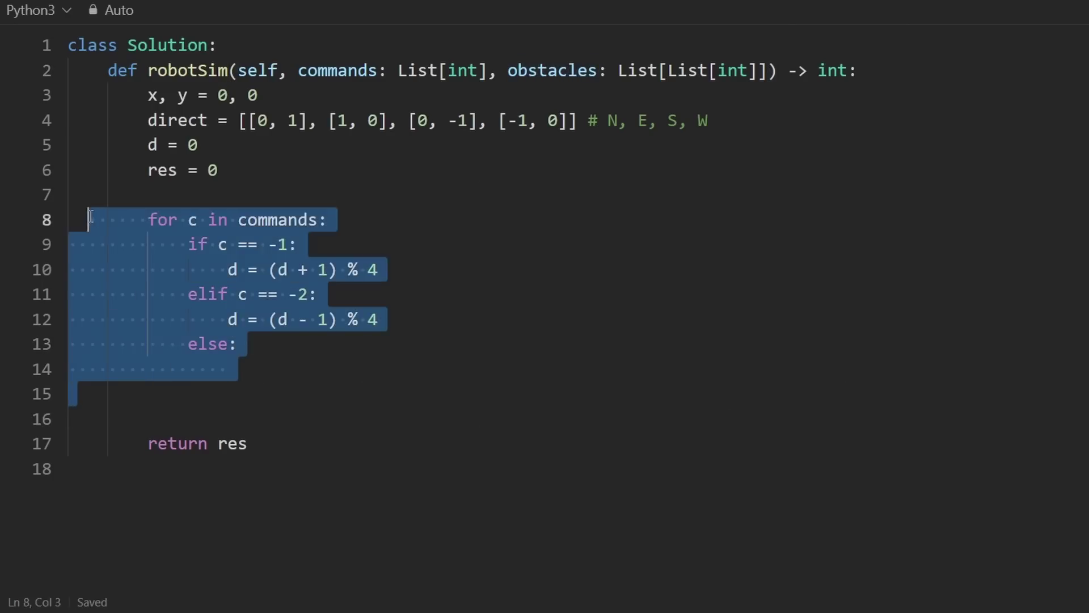
click(259, 370)
text(d)
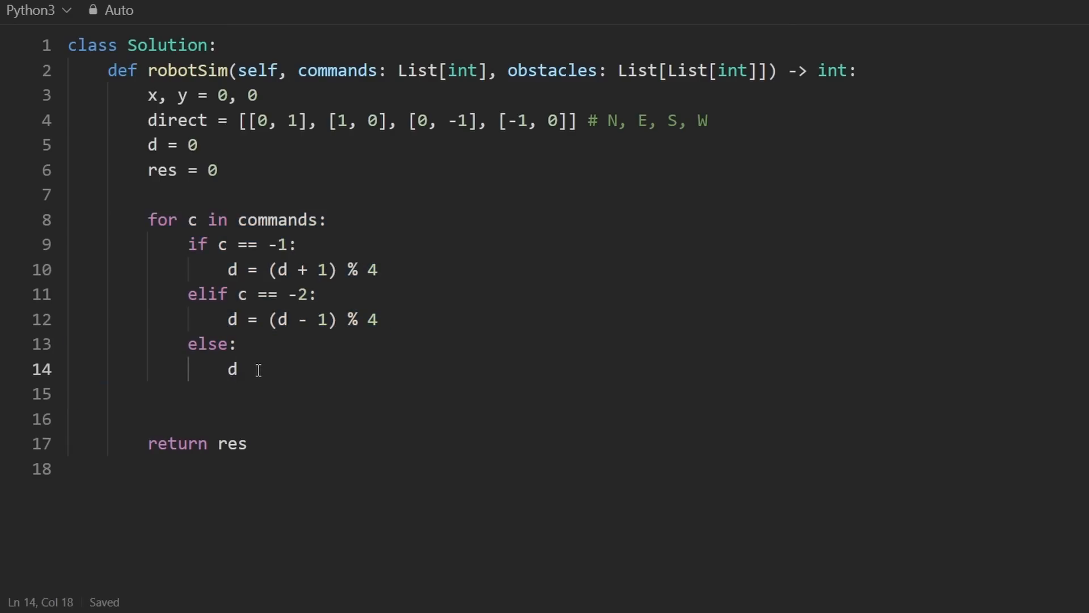
text(x, dy =)
drag(258, 120, 350, 120)
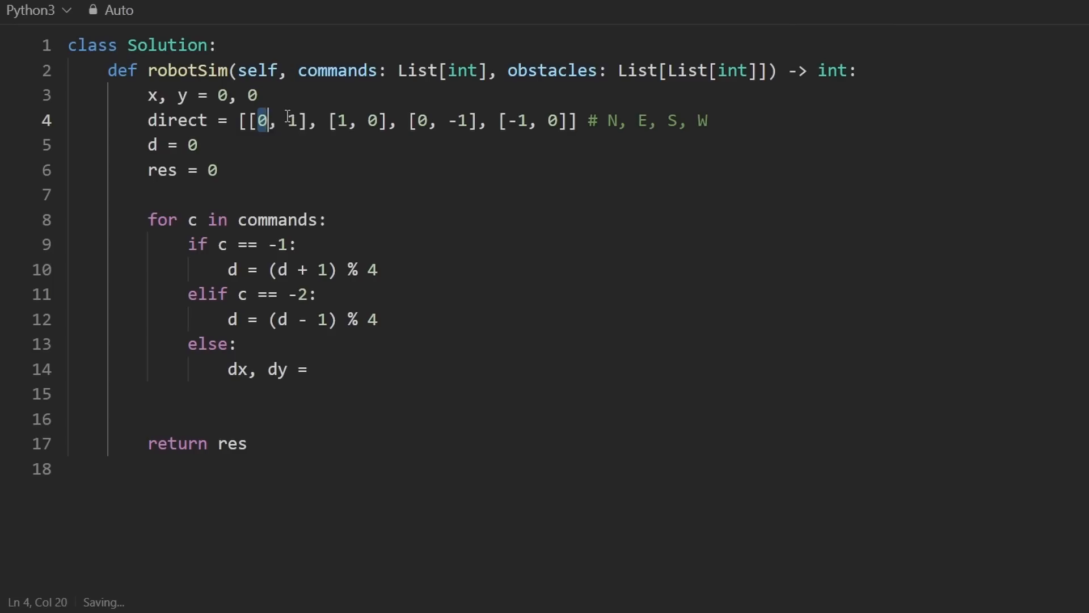
drag(299, 369, 228, 369)
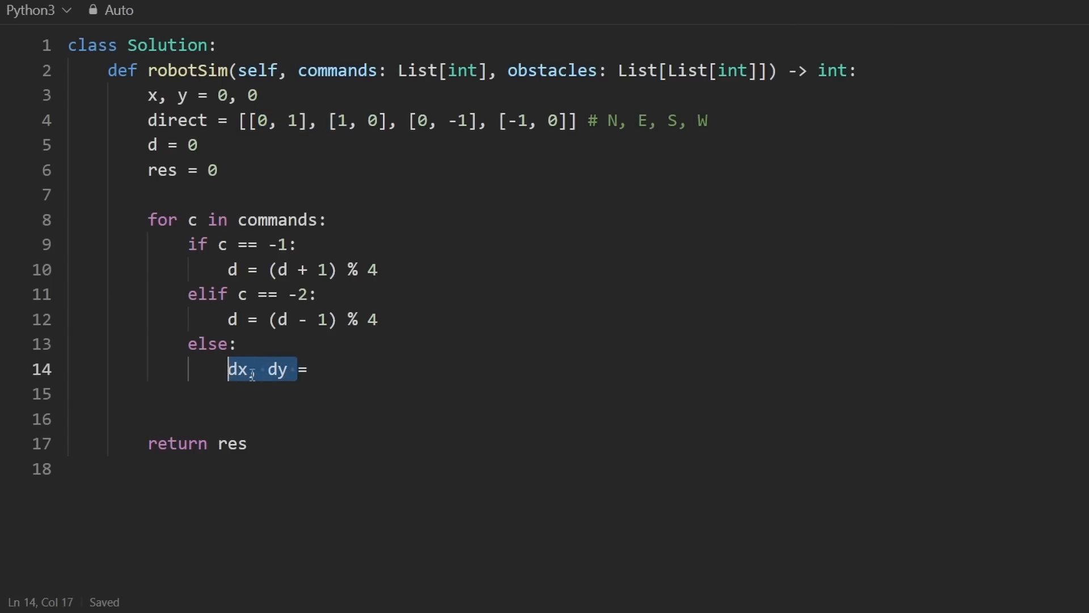
click(325, 368)
text(direc)
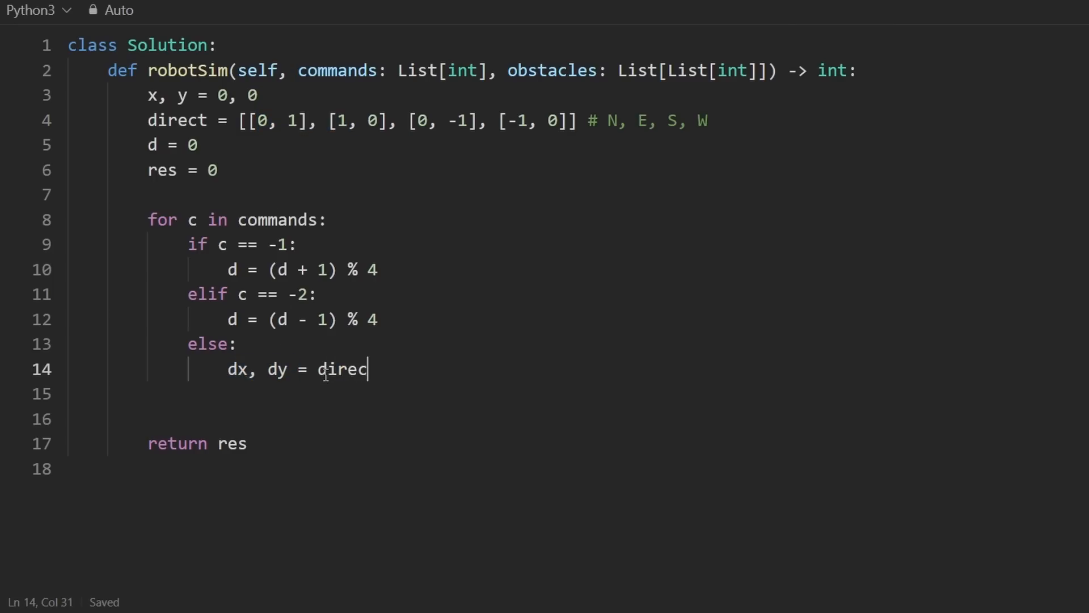
text(t[d)
double_click(391, 368)
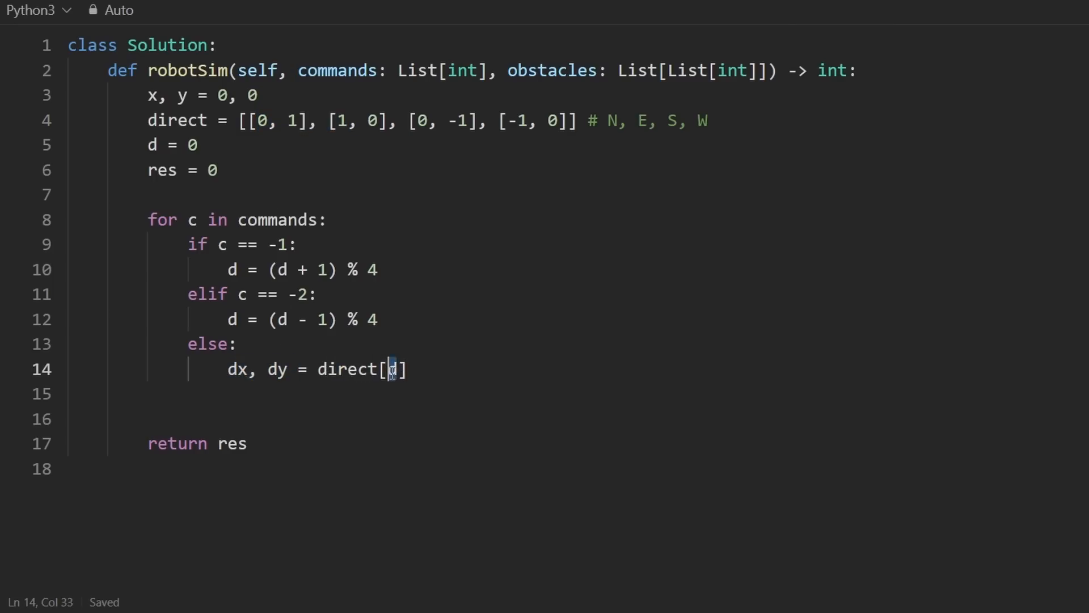
drag(589, 121, 346, 120)
drag(409, 369, 225, 372)
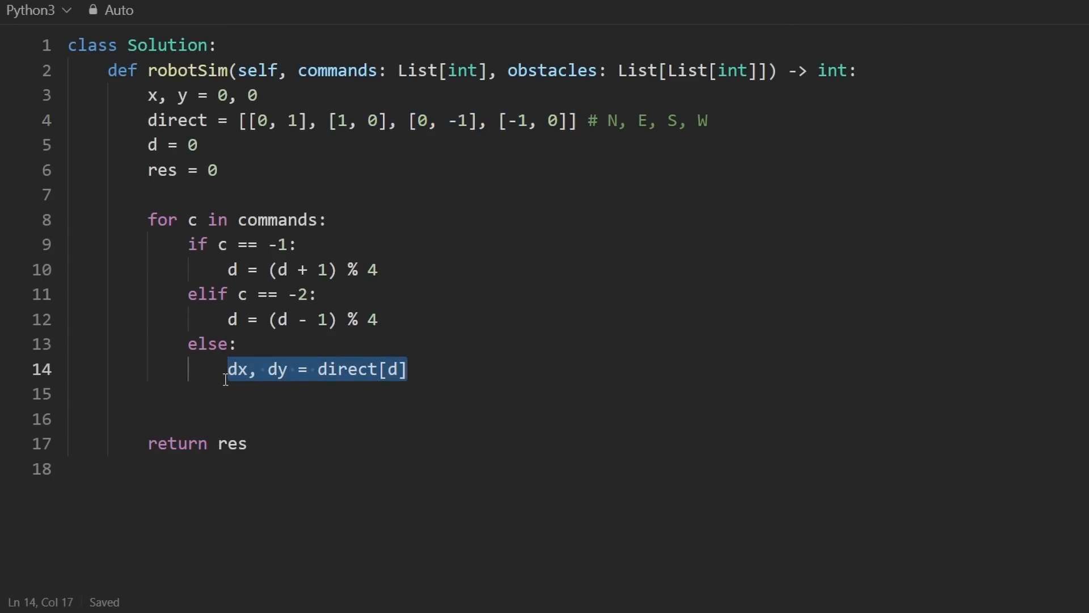
Step: Review the starting coordinates and direction lookup that feed the else branch
drag(258, 94, 95, 94)
click(258, 95)
double_click(237, 369)
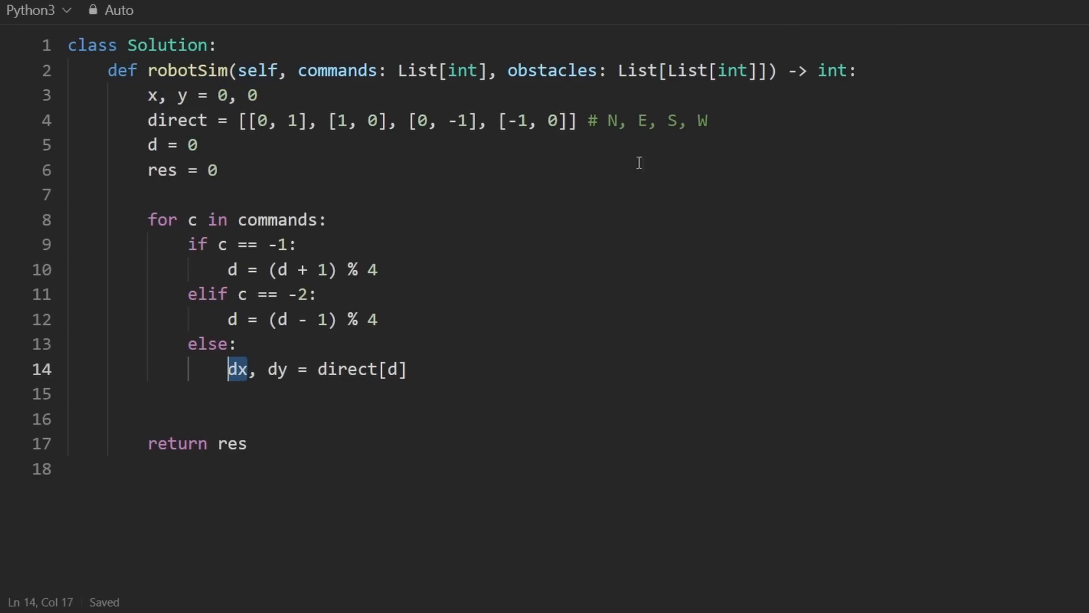
click(737, 122)
drag(737, 122, 112, 122)
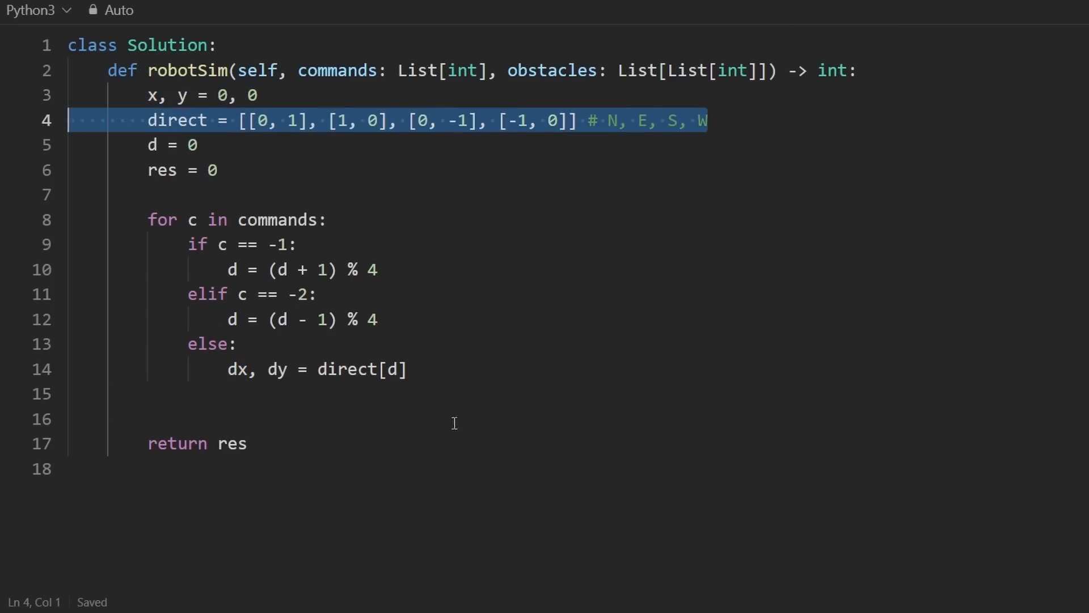
drag(410, 369, 176, 369)
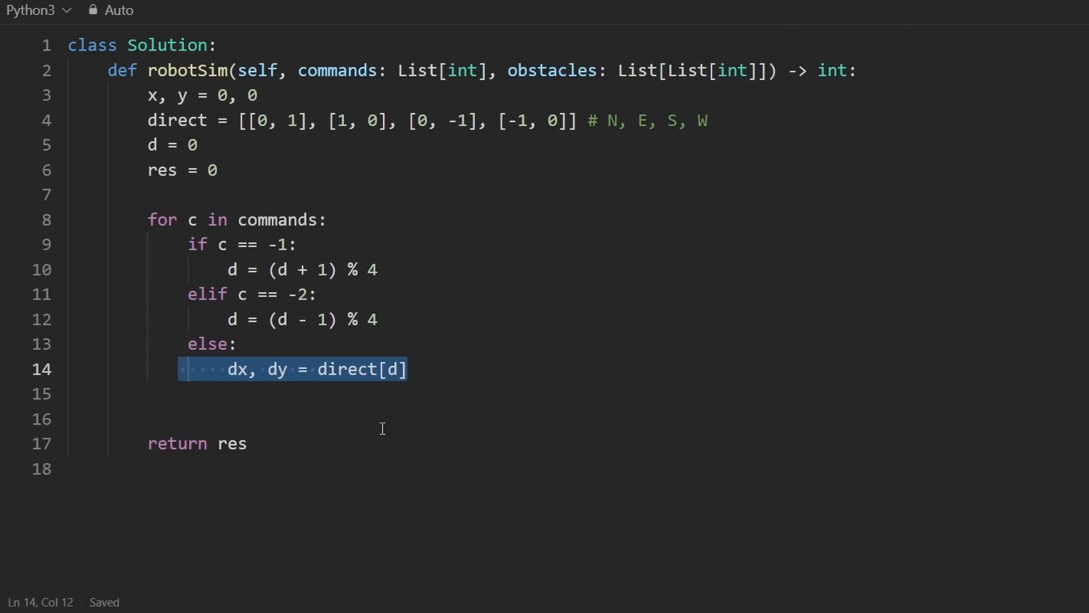
click(265, 414)
drag(417, 393, 168, 349)
click(180, 392)
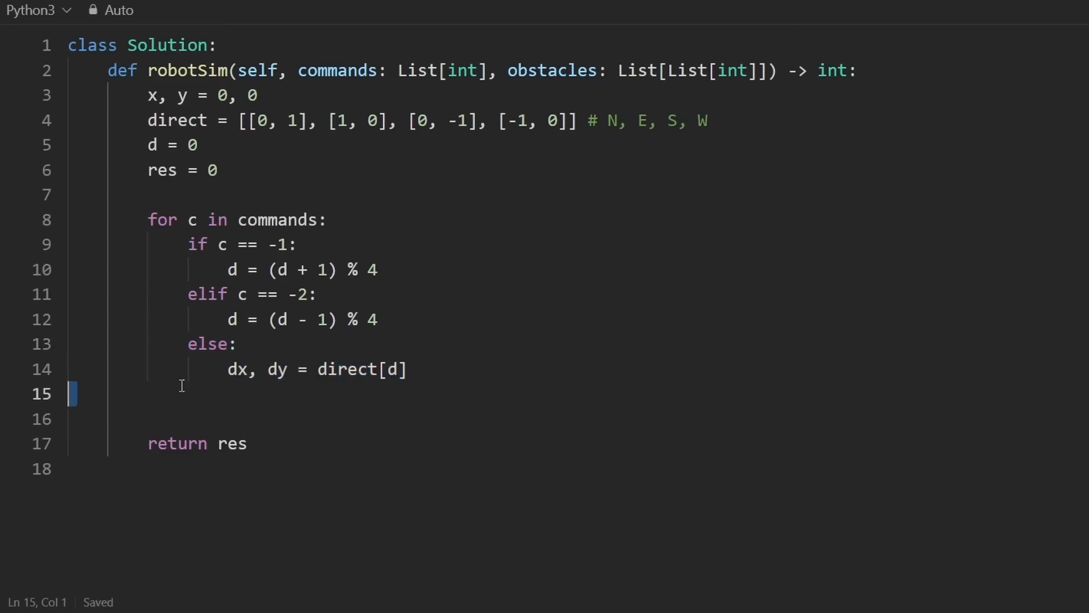
drag(411, 369, 187, 368)
Step: Write the movement line x, y = x + (c * dx), y + ... on line 15
click(430, 369)
key(Return)
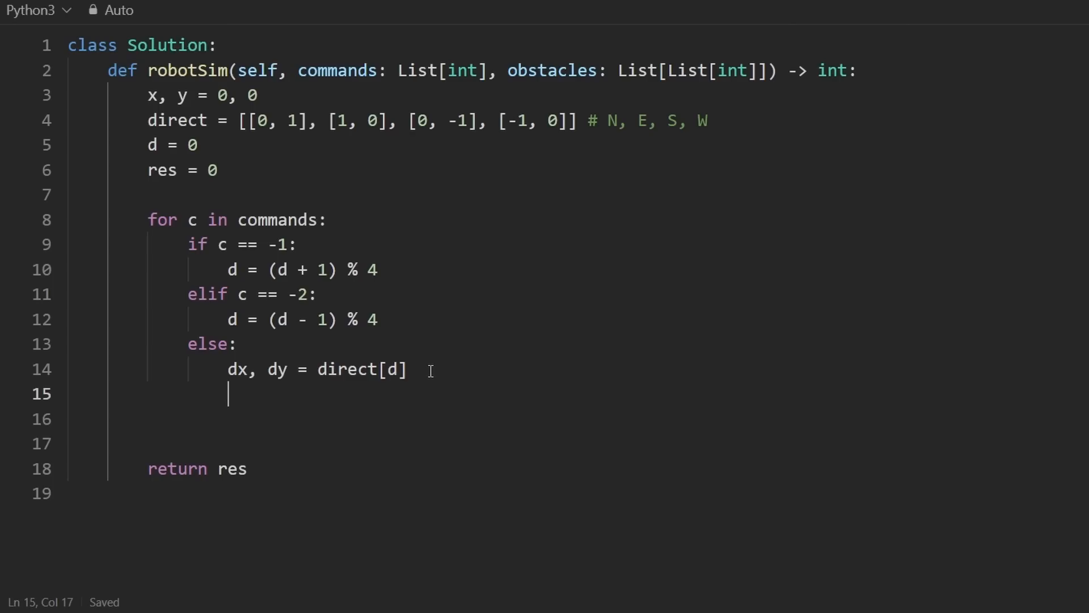
text(x)
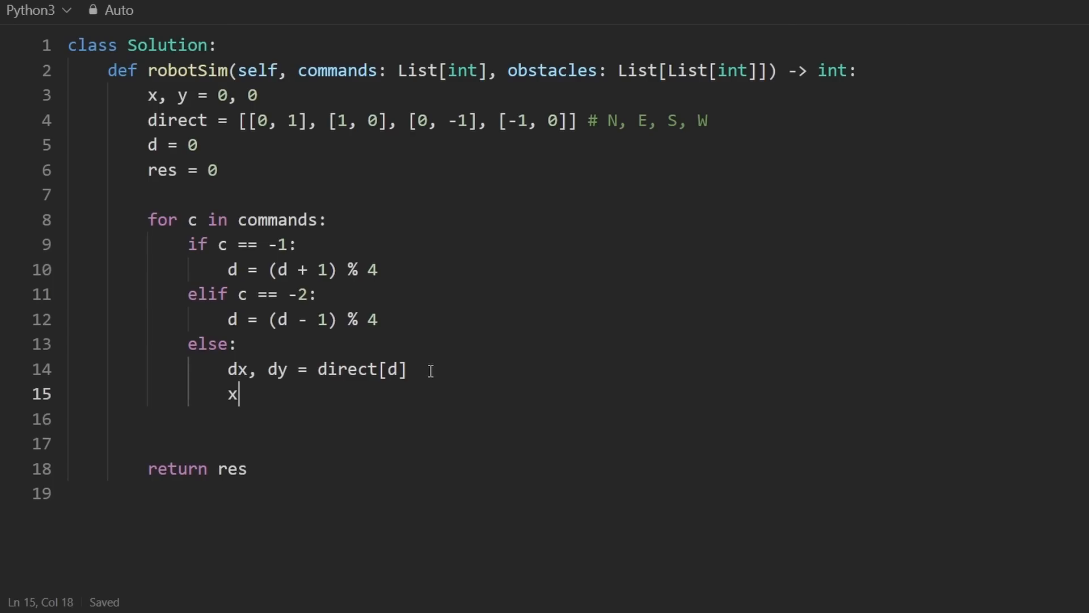
text(, y = )
text(x )
text(+ dx, )
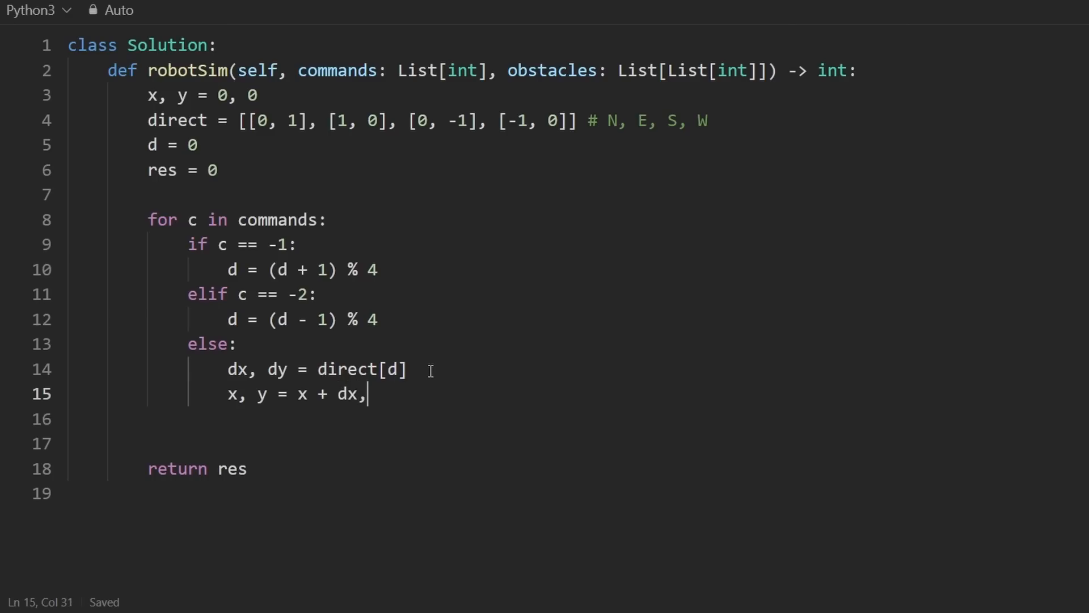
text(y + dy)
click(430, 369)
drag(440, 394, 298, 394)
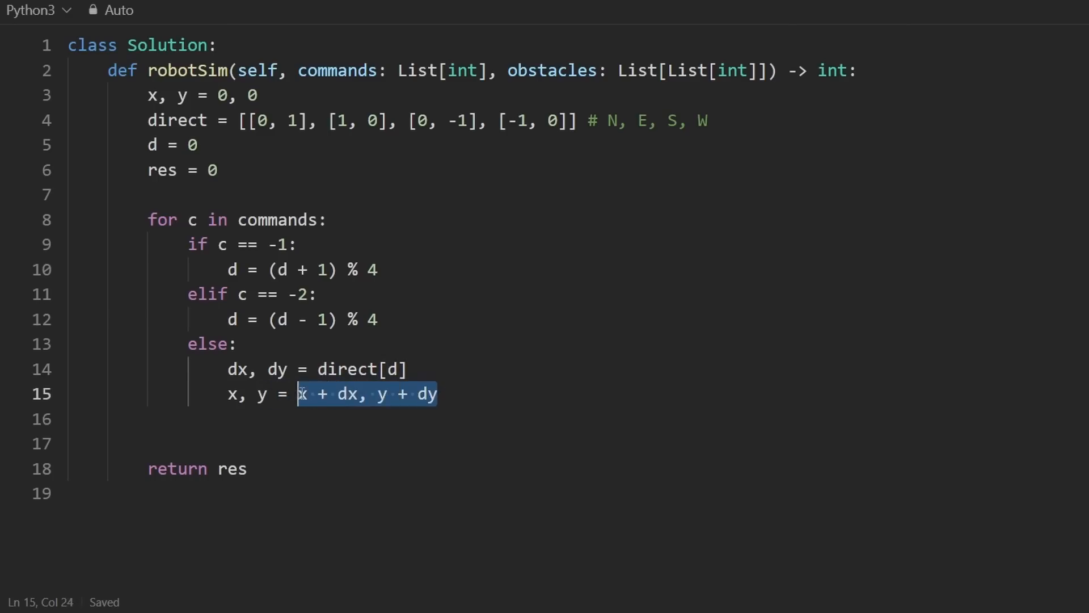
drag(569, 121, 246, 119)
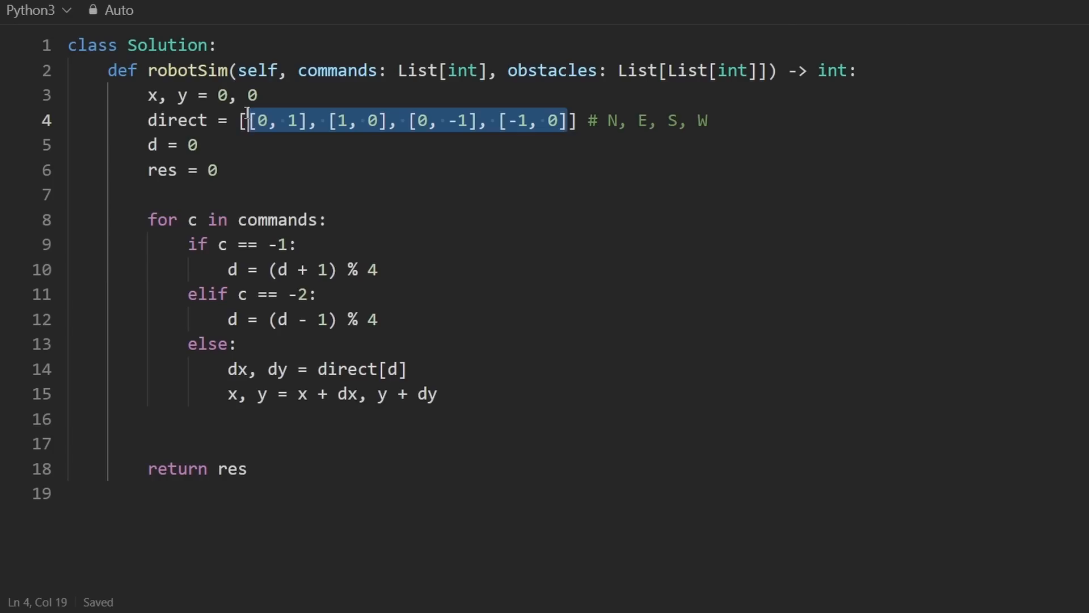
double_click(426, 394)
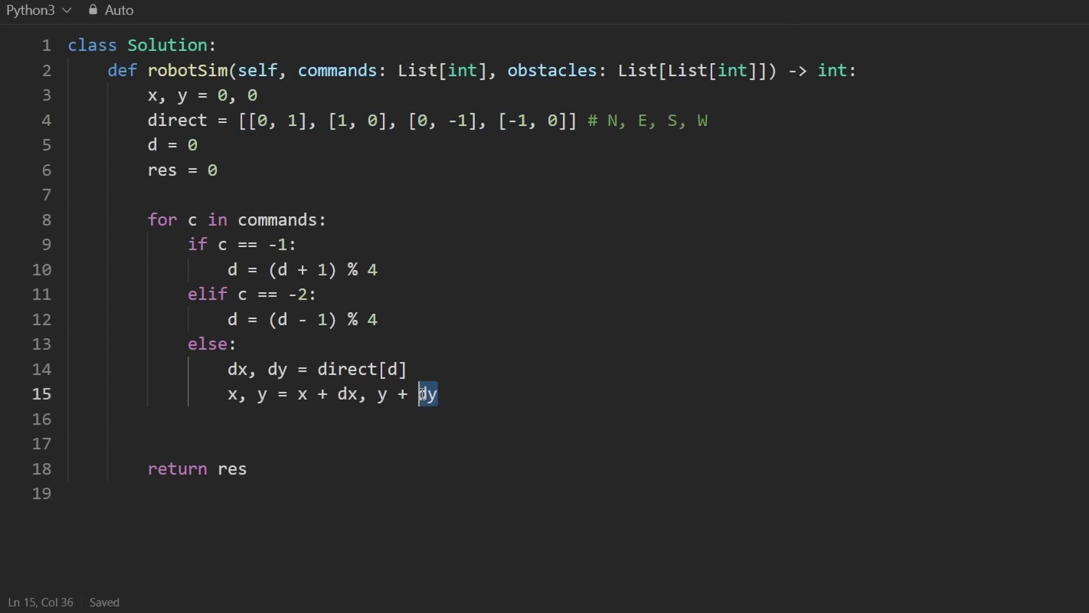
click(338, 393)
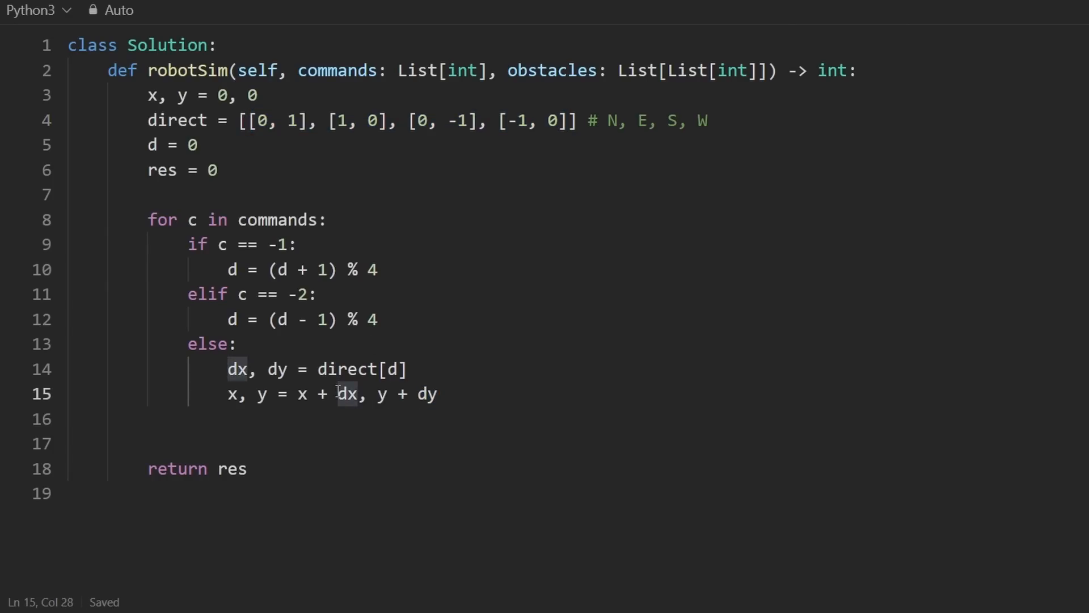
text((c )
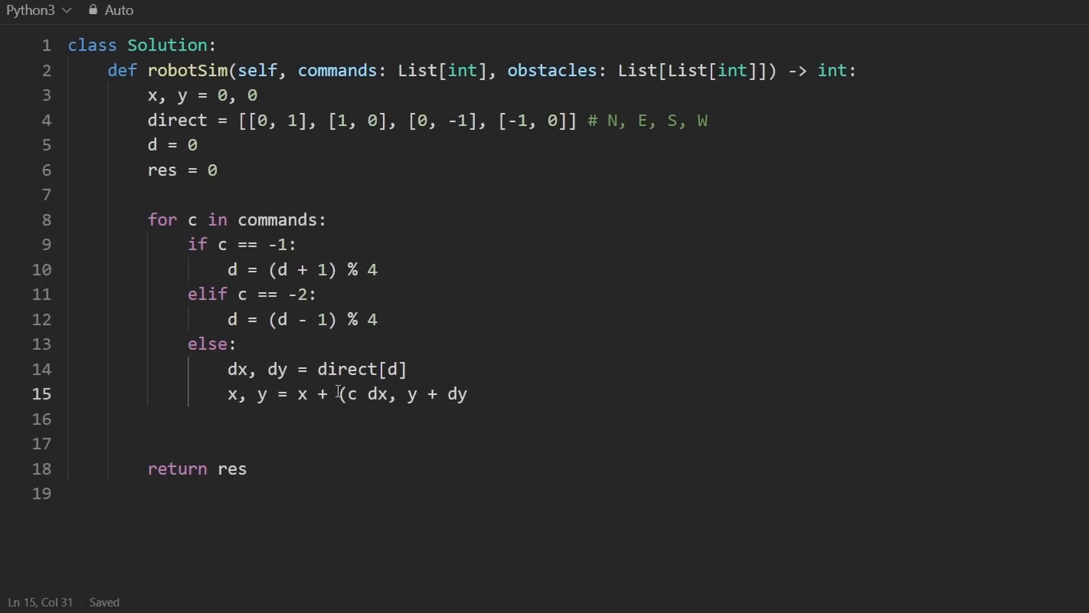
text(*)
key(Right)
key(Right)
text(_)
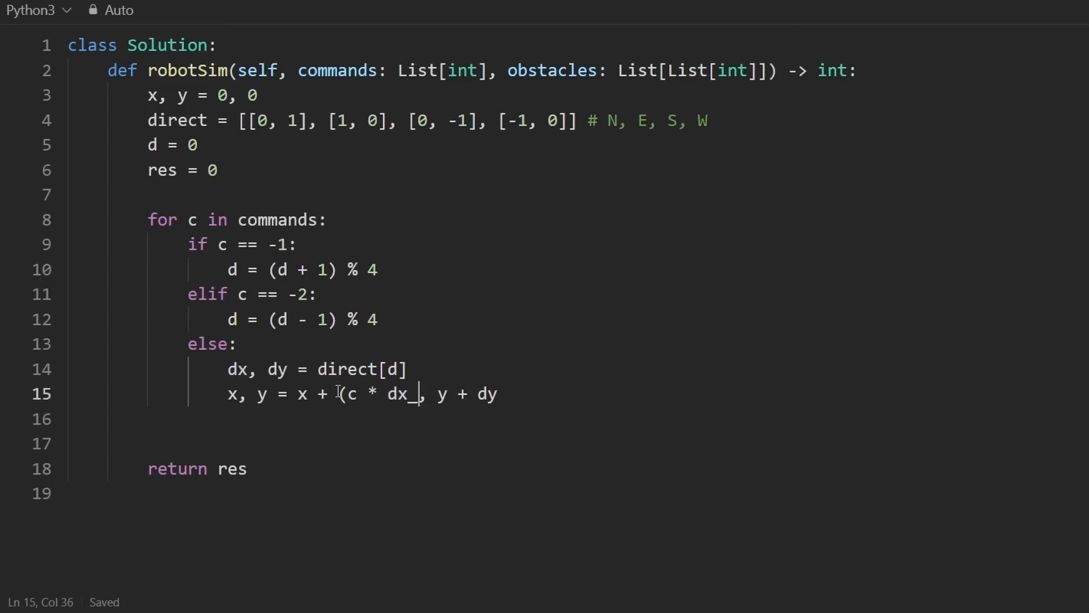
text())
Step: Complete the y + (c * dy) term, reviewing the turn and move branches
double_click(190, 219)
drag(298, 244, 117, 246)
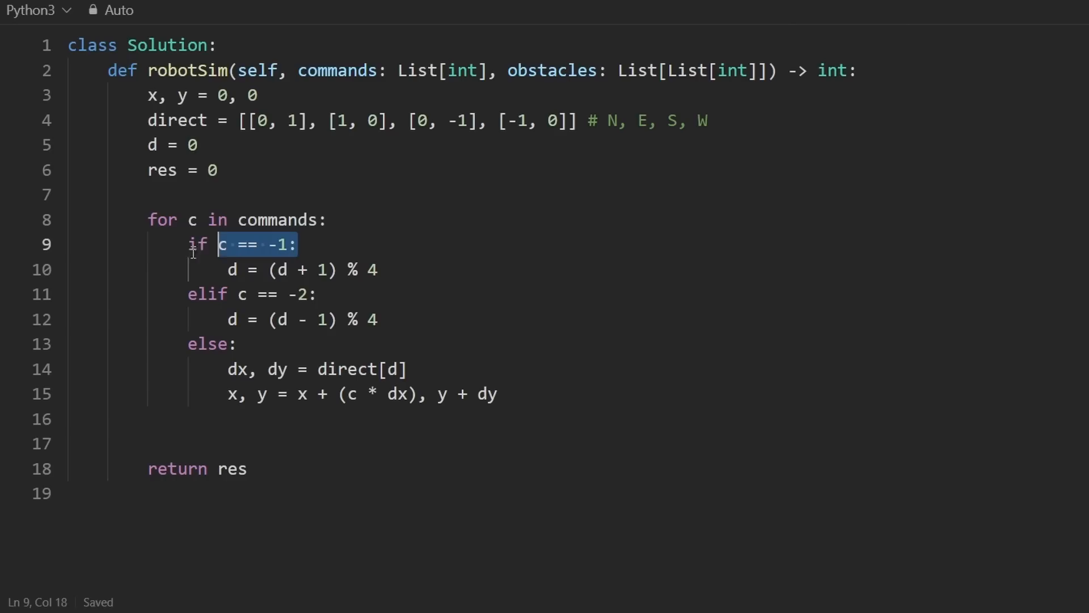
drag(378, 319, 71, 244)
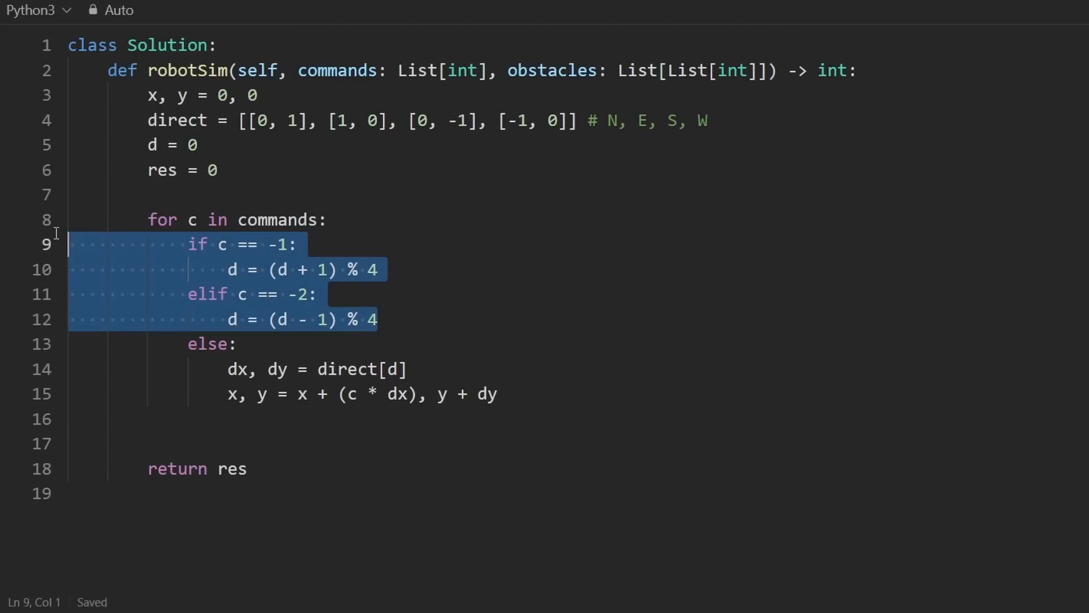
drag(498, 394, 188, 344)
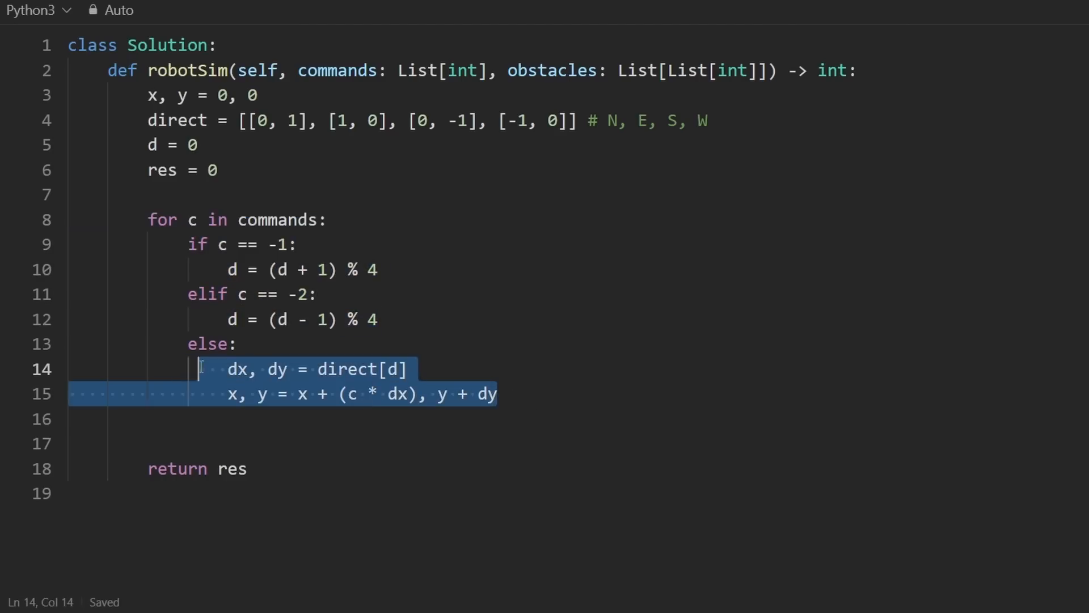
click(156, 440)
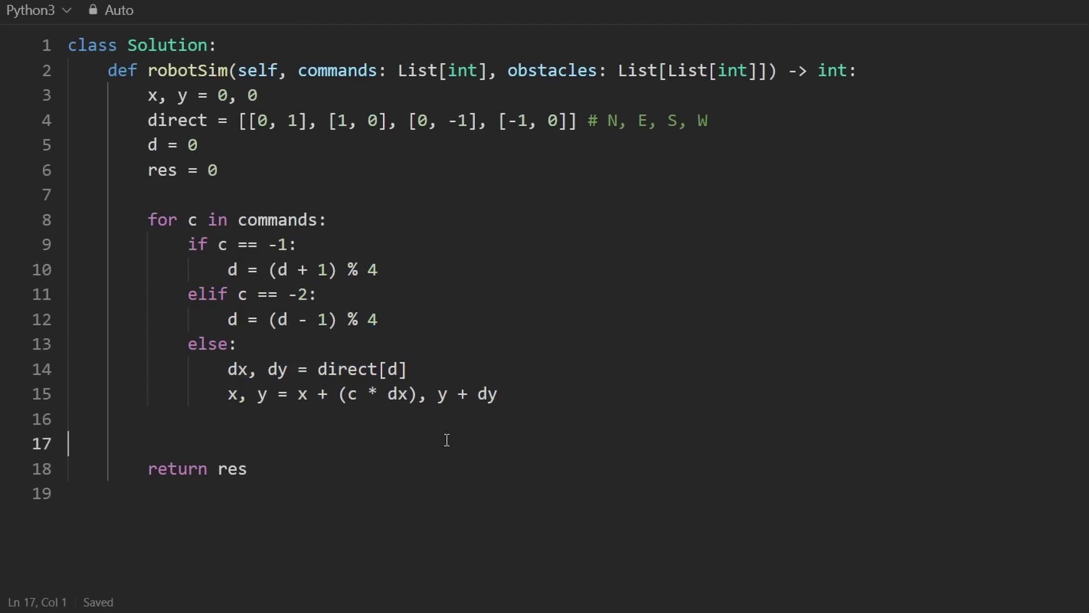
click(478, 394)
text((c *)
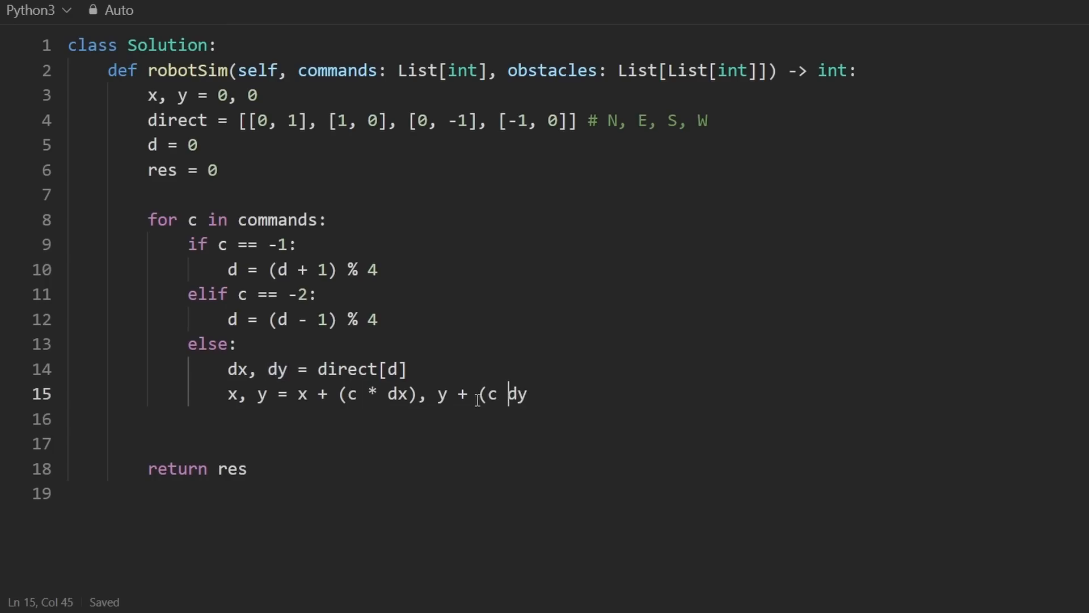
key(End)
text())
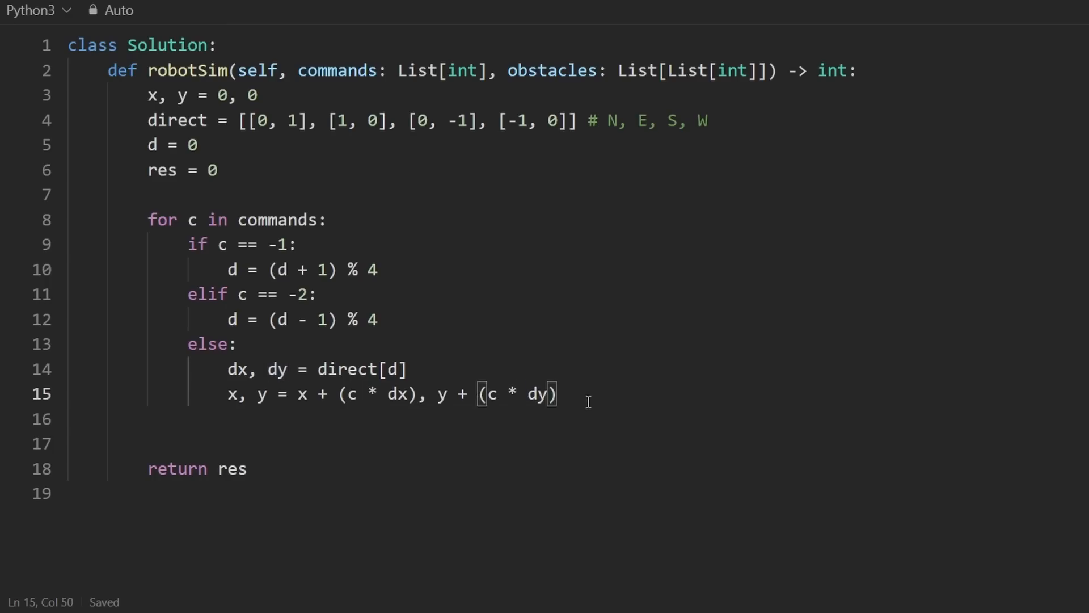
mouse_move(587, 400)
mouse_down()
mouse_move(189, 362)
mouse_move(69, 264)
mouse_move(68, 71)
mouse_up()
Step: Begin res = max(res, ...) on line 17 inside the loop and save
click(191, 319)
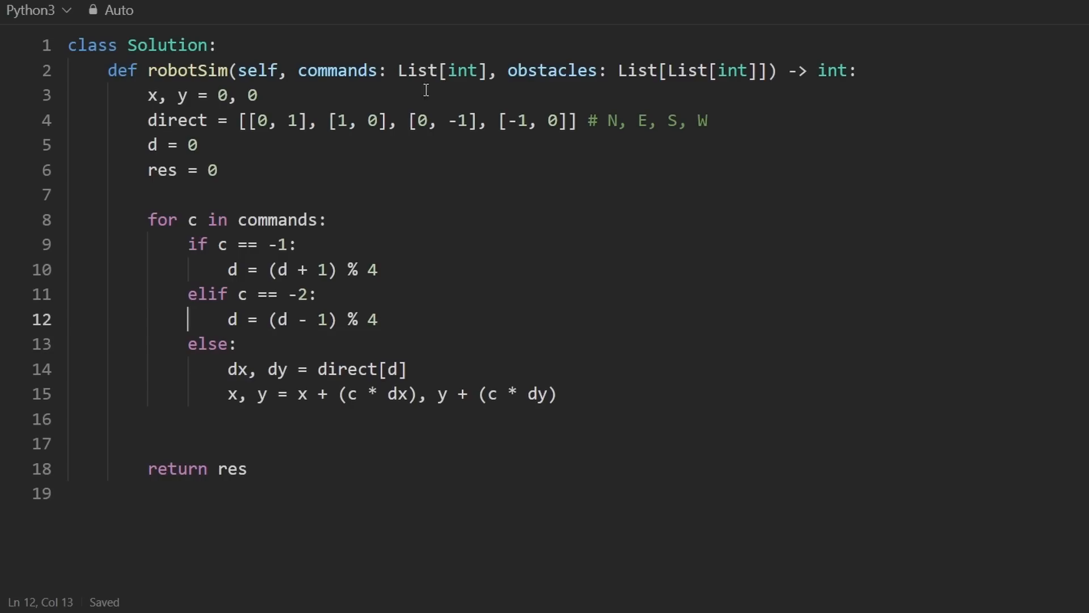
click(520, 71)
double_click(519, 71)
click(218, 419)
drag(218, 418, 157, 245)
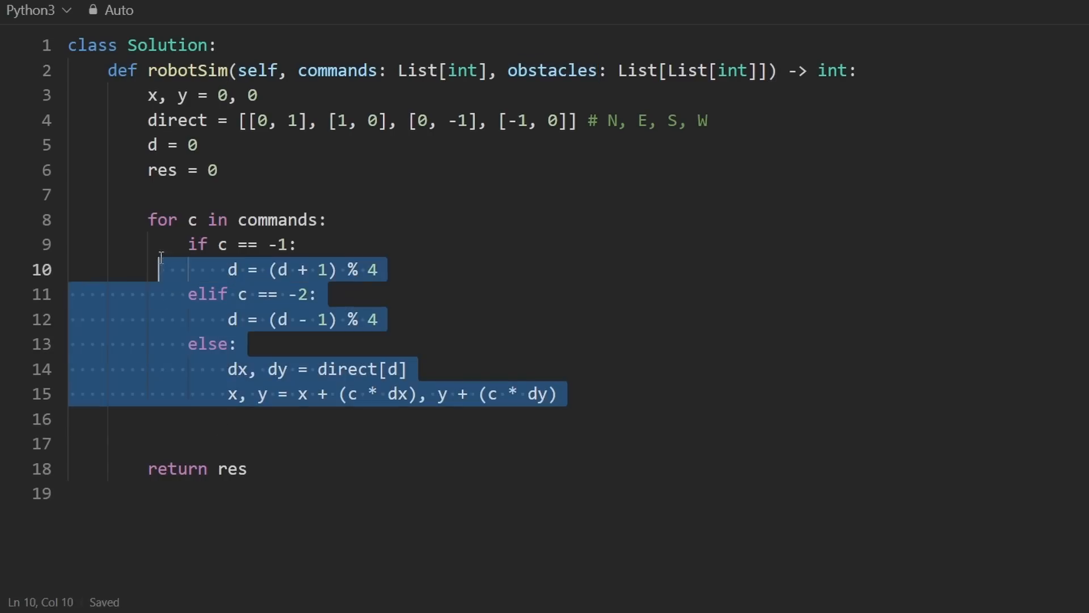
click(209, 434)
key(Tab)
key(Tab)
text(res )
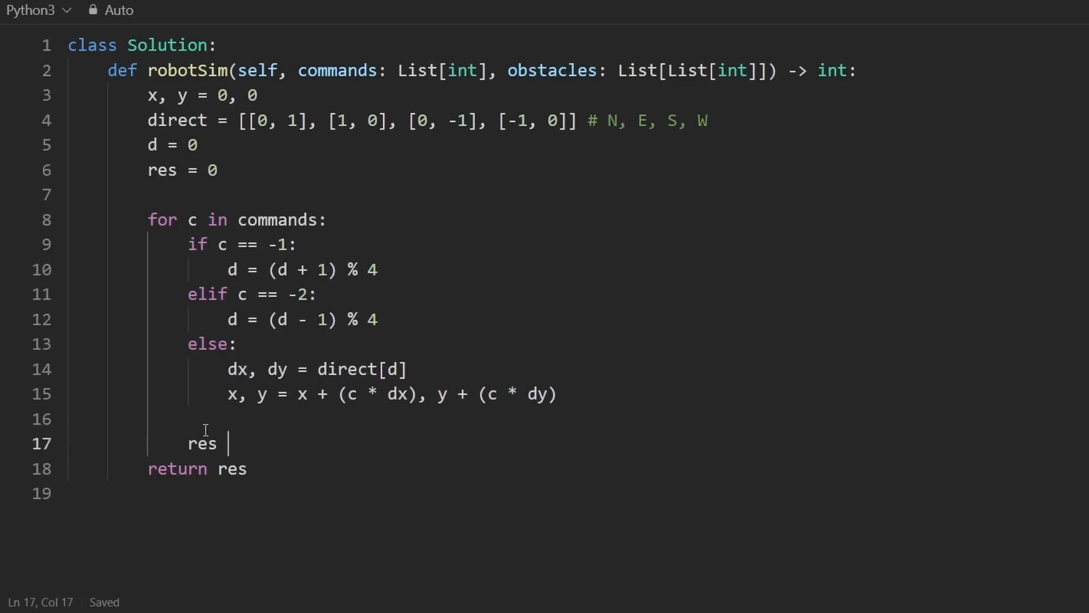
text(= max(res,)
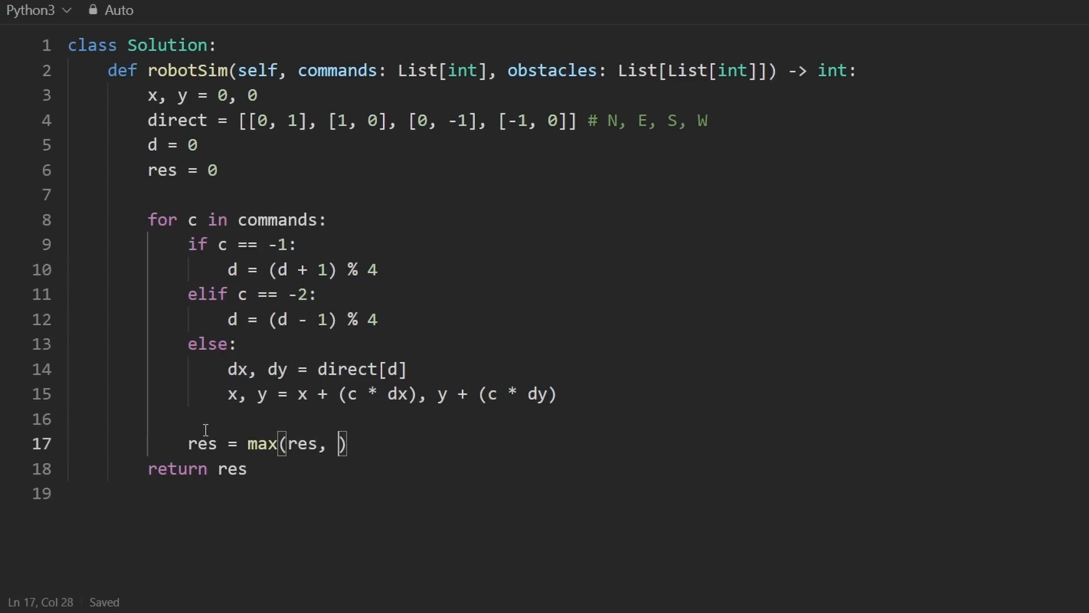
key(ctrl+s)
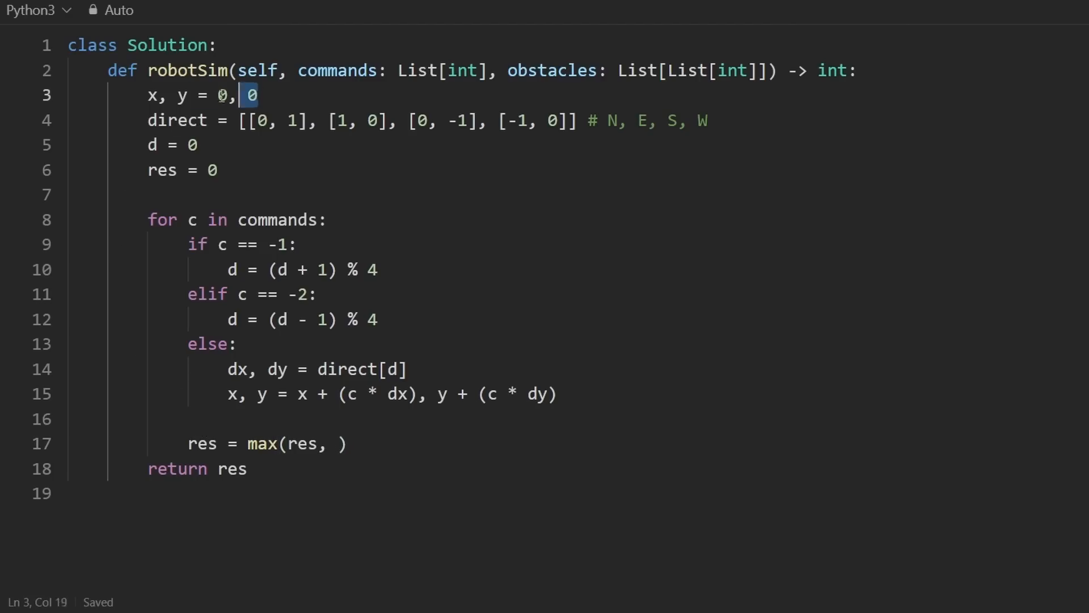
Step: Complete the max call with the squared distance x**2 + y**2
drag(259, 95, 129, 94)
click(338, 436)
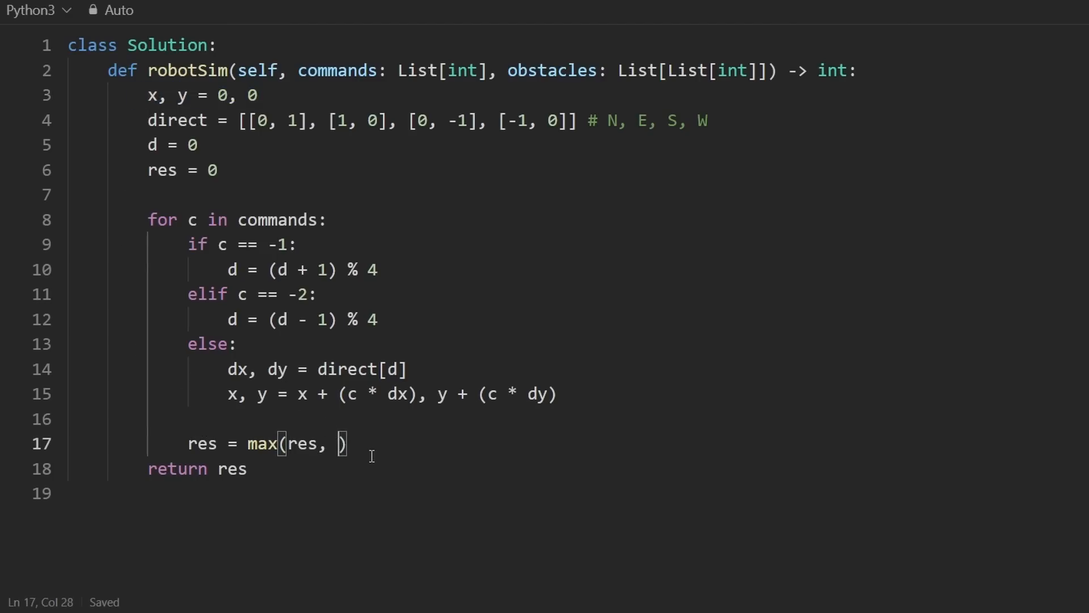
text(x**2 + y)
text(**2)
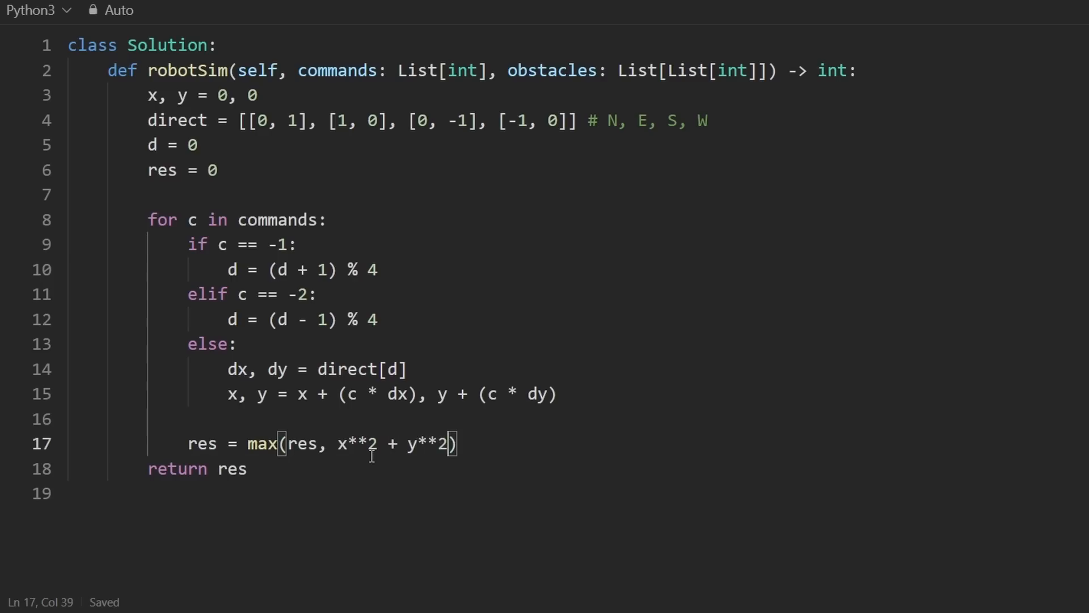
drag(338, 443, 450, 443)
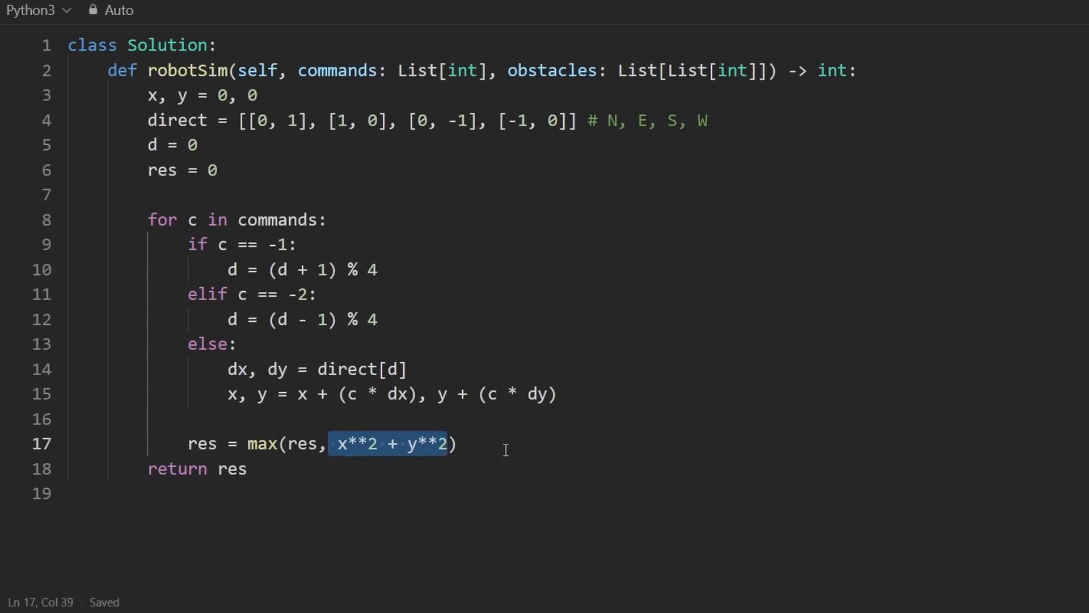
key(Right)
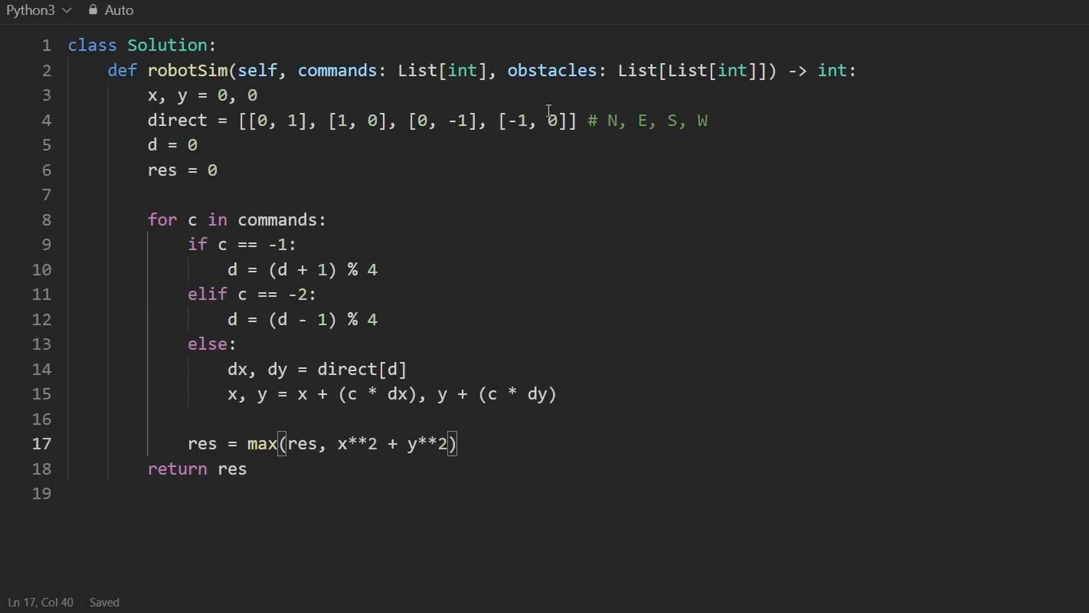
double_click(556, 67)
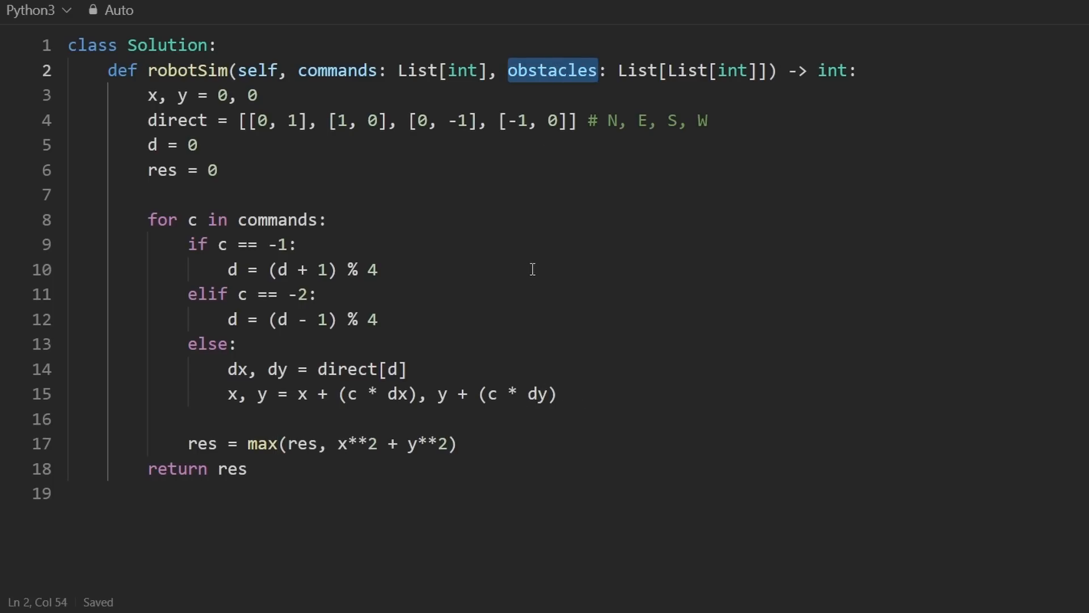
double_click(572, 72)
mouse_move(554, 393)
mouse_down()
mouse_move(350, 393)
mouse_move(400, 393)
mouse_up()
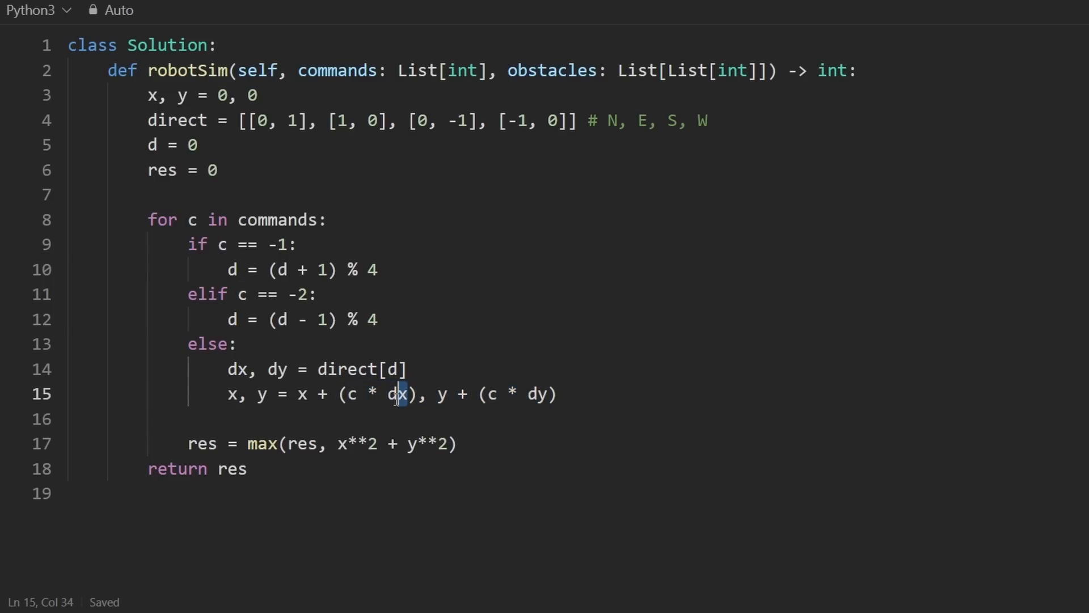
drag(228, 393, 552, 394)
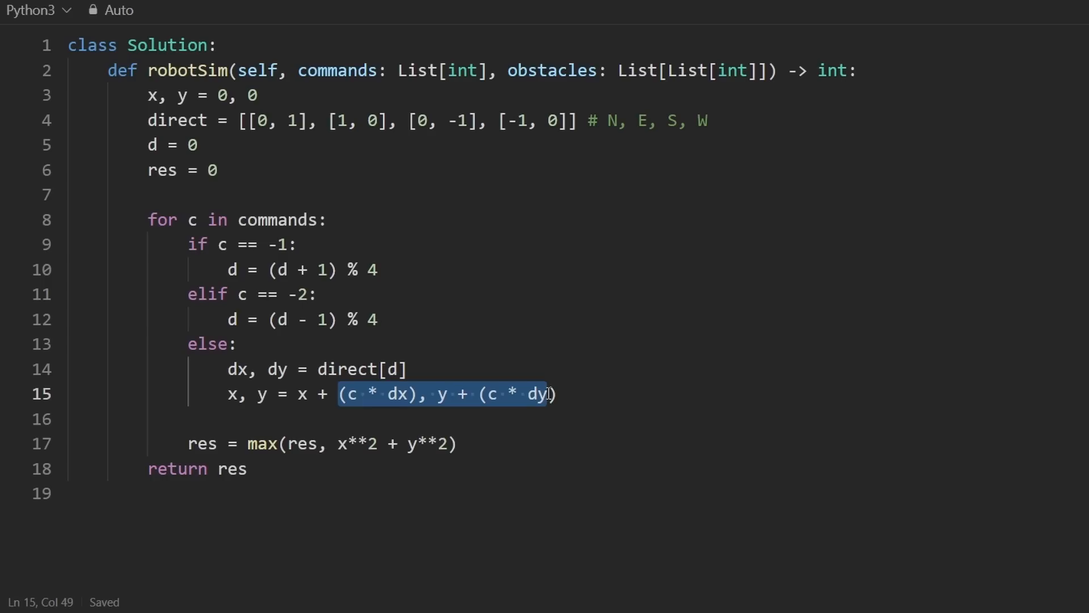
click(616, 400)
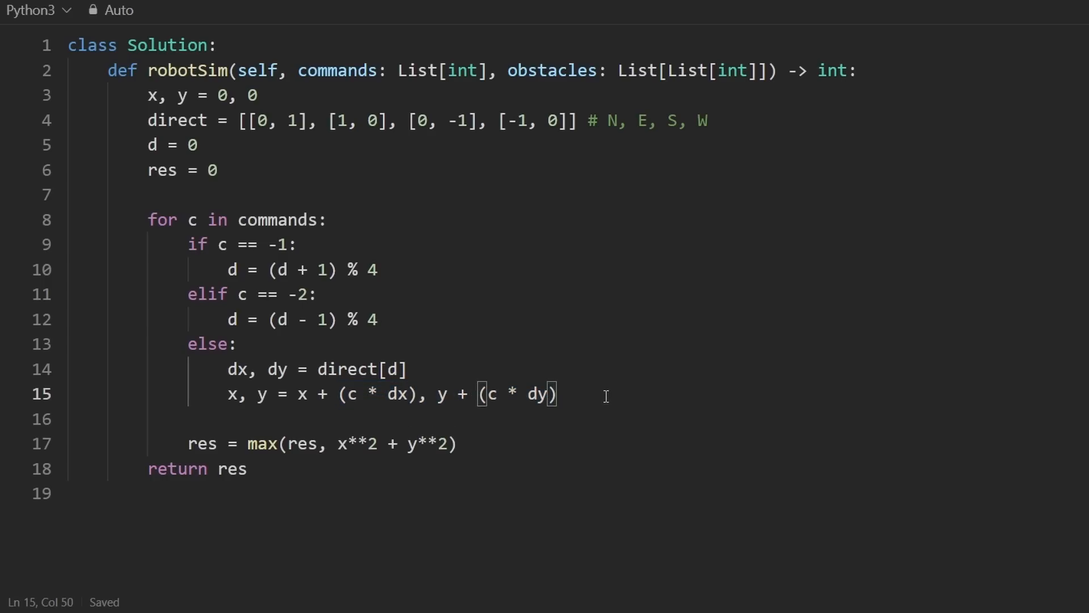
Step: Insert for _ in range(c): after line 14 and nest the movement line under it
drag(417, 369, 218, 368)
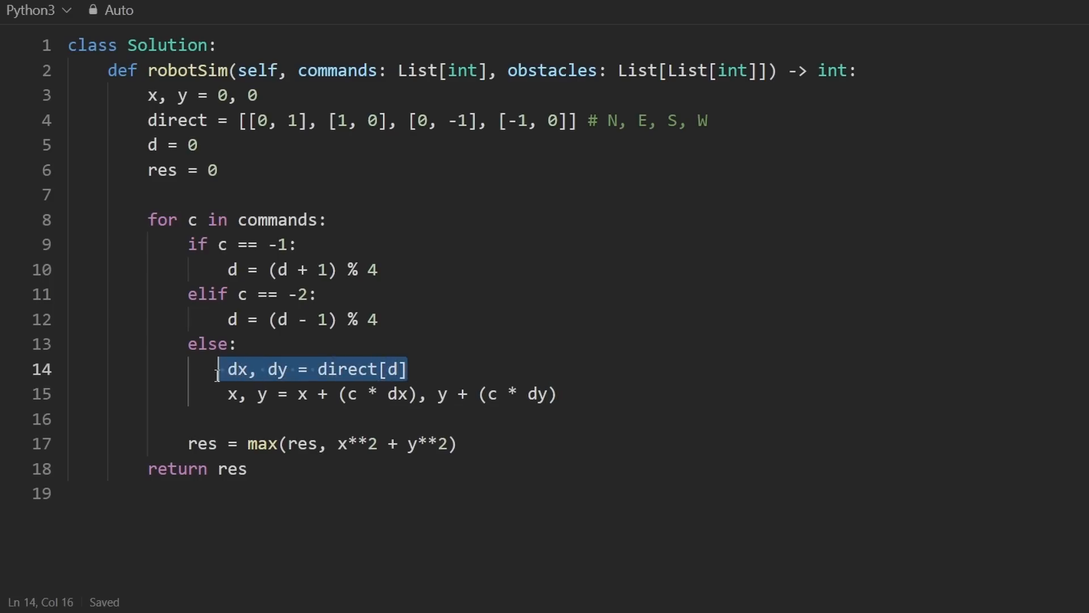
click(475, 371)
key(Return)
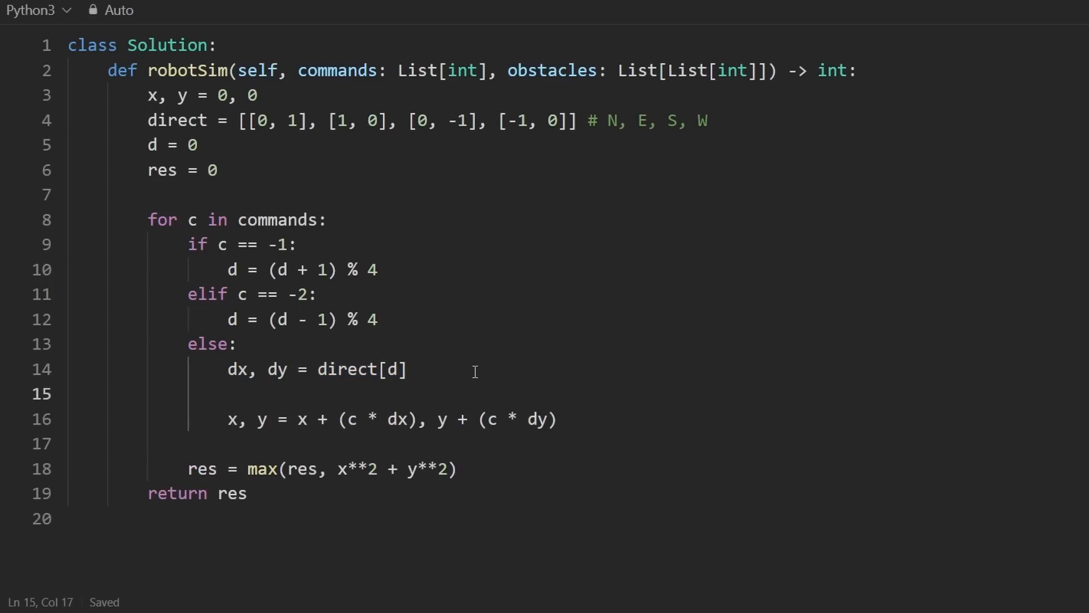
text(for _ )
text(in range(c))
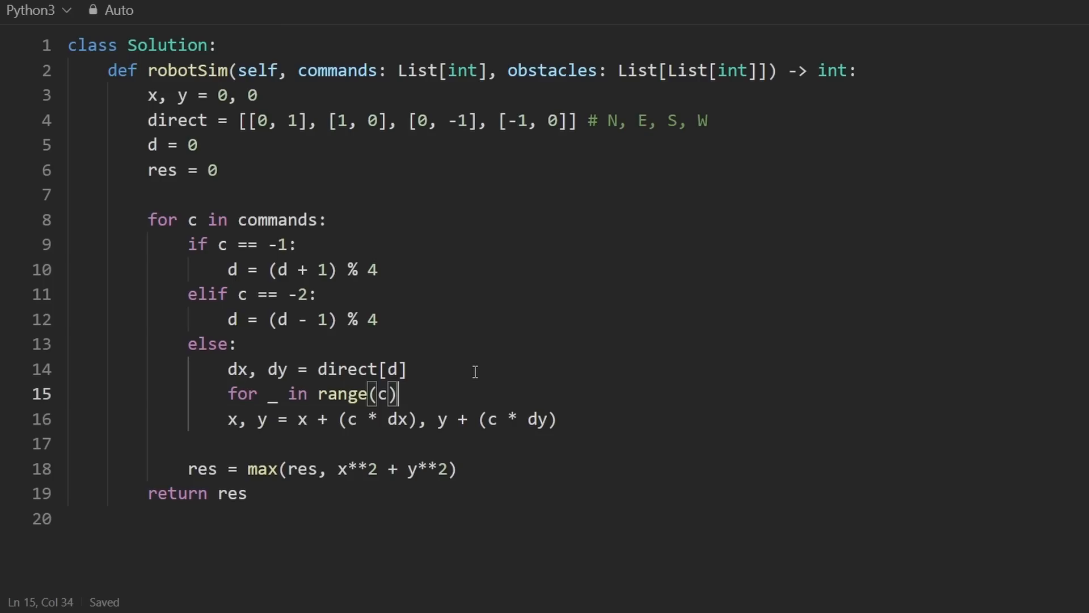
text(:)
drag(426, 393, 229, 394)
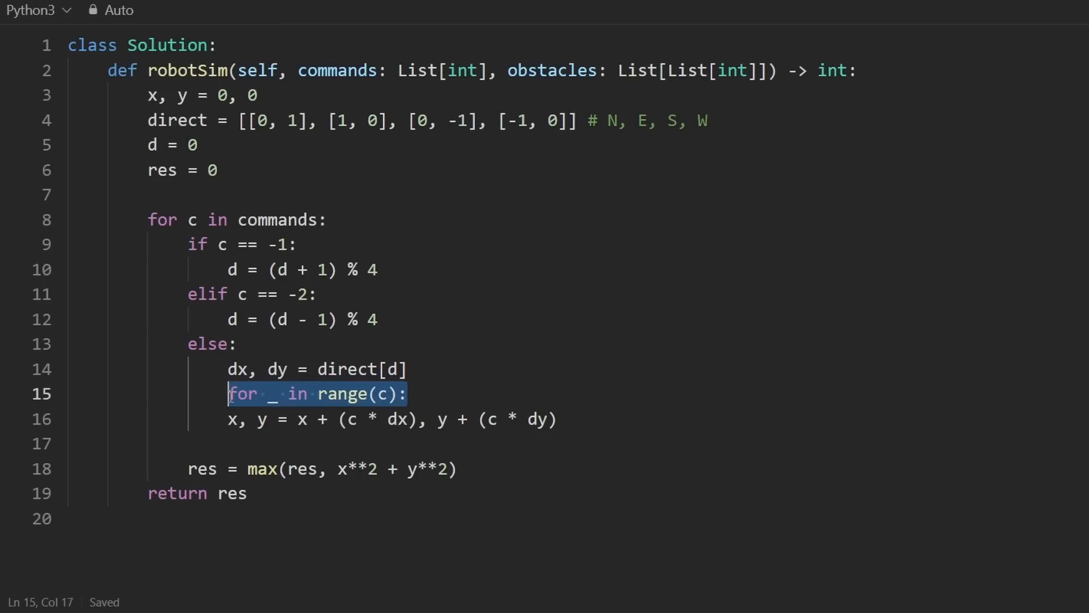
click(228, 418)
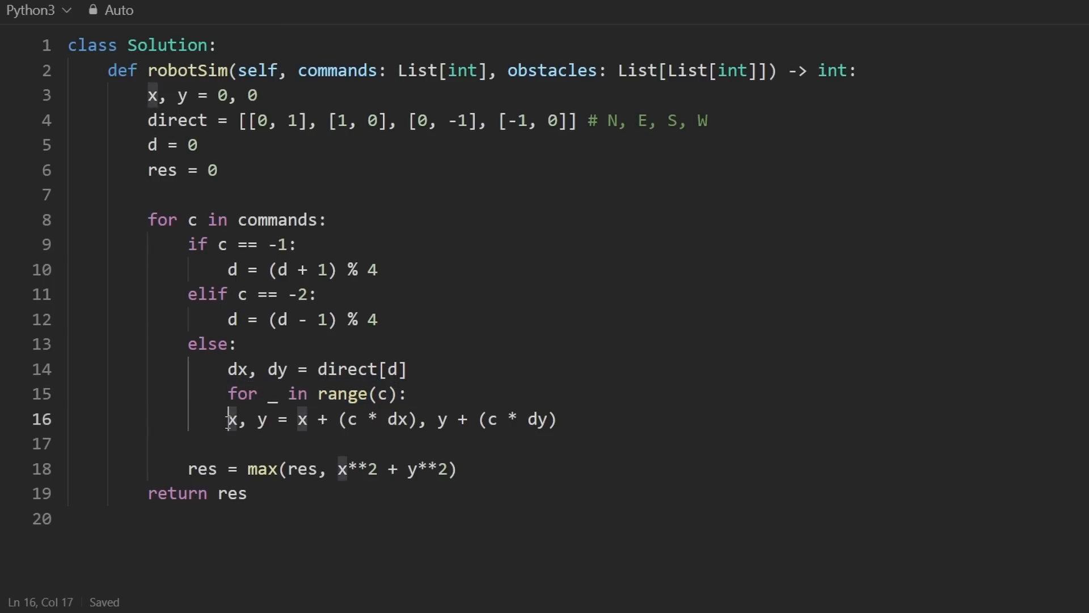
key(Tab)
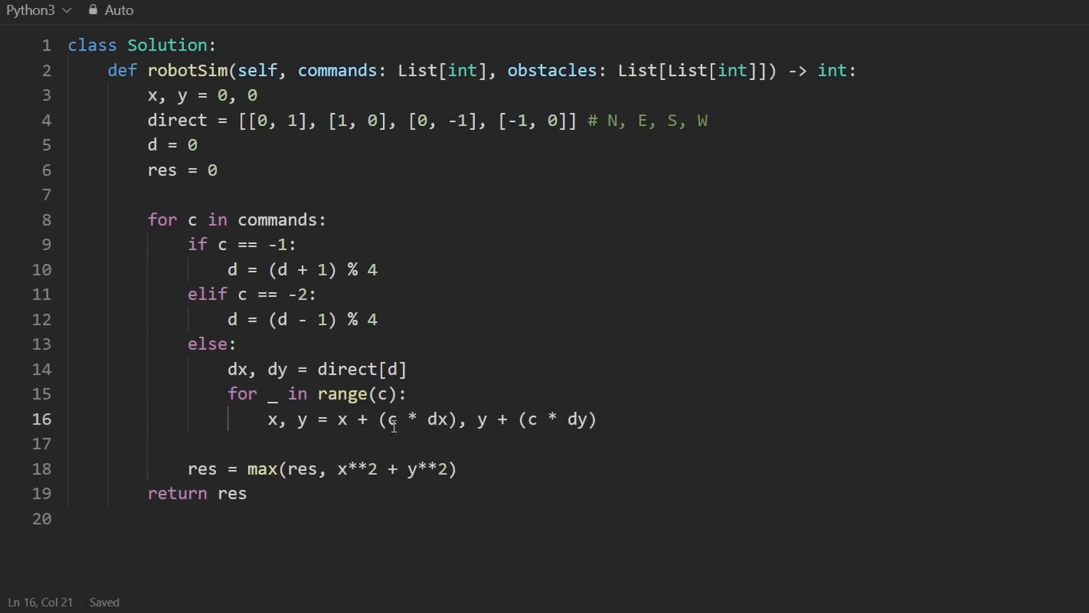
Step: Change the movement to x + dx, y + dy, removing the c multipliers
mouse_move(379, 420)
mouse_down()
mouse_move(424, 420)
mouse_move(315, 394)
mouse_move(229, 394)
mouse_up()
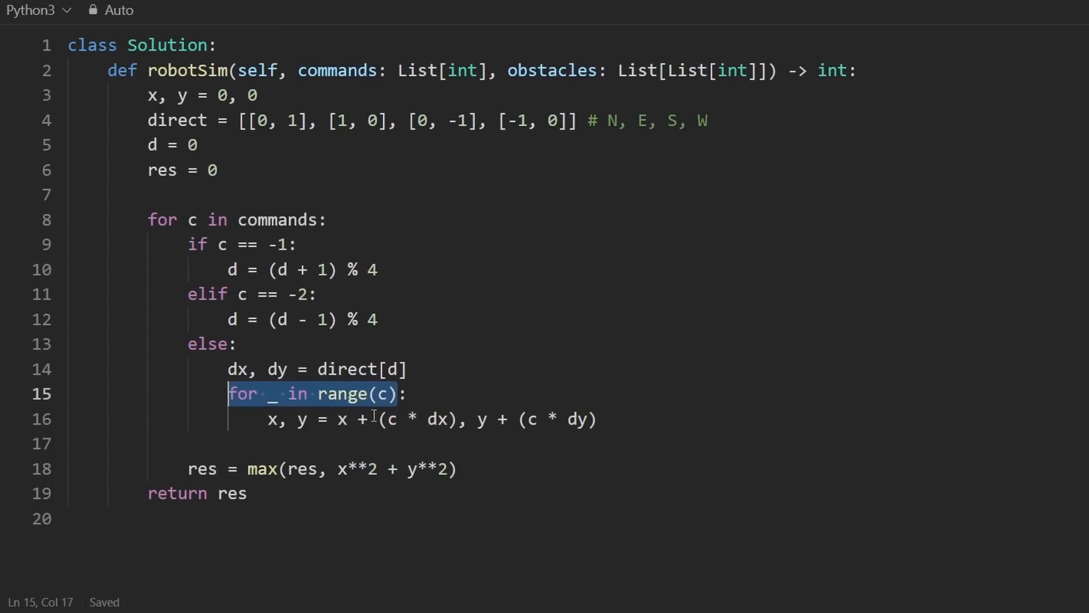
click(429, 418)
drag(429, 419, 379, 424)
key(BackSpace)
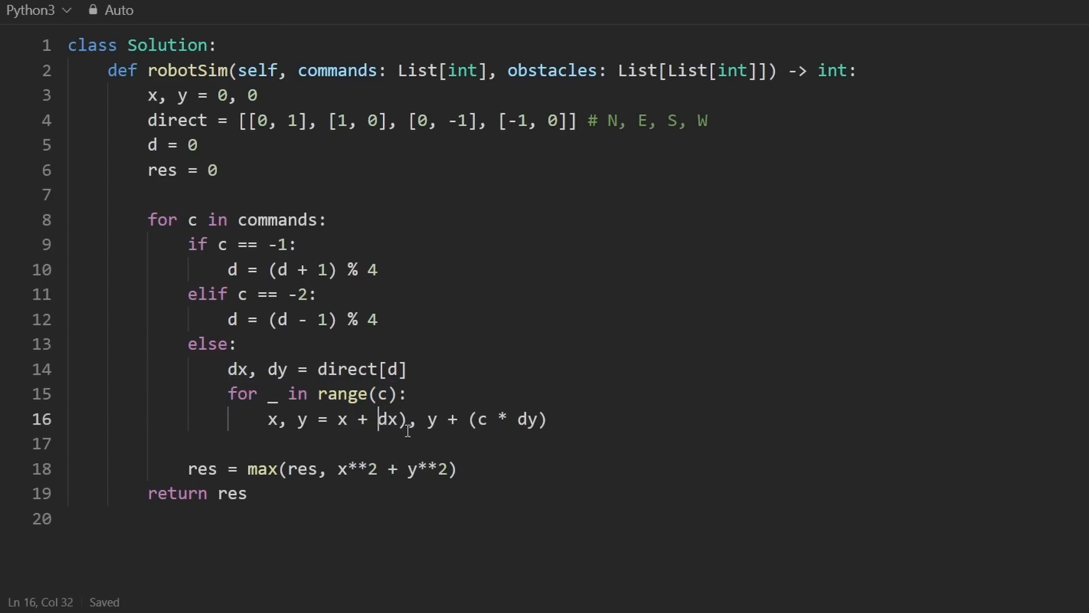
click(409, 419)
key(Delete)
drag(507, 418, 227, 371)
key(BackSpace)
click(536, 419)
key(BackSpace)
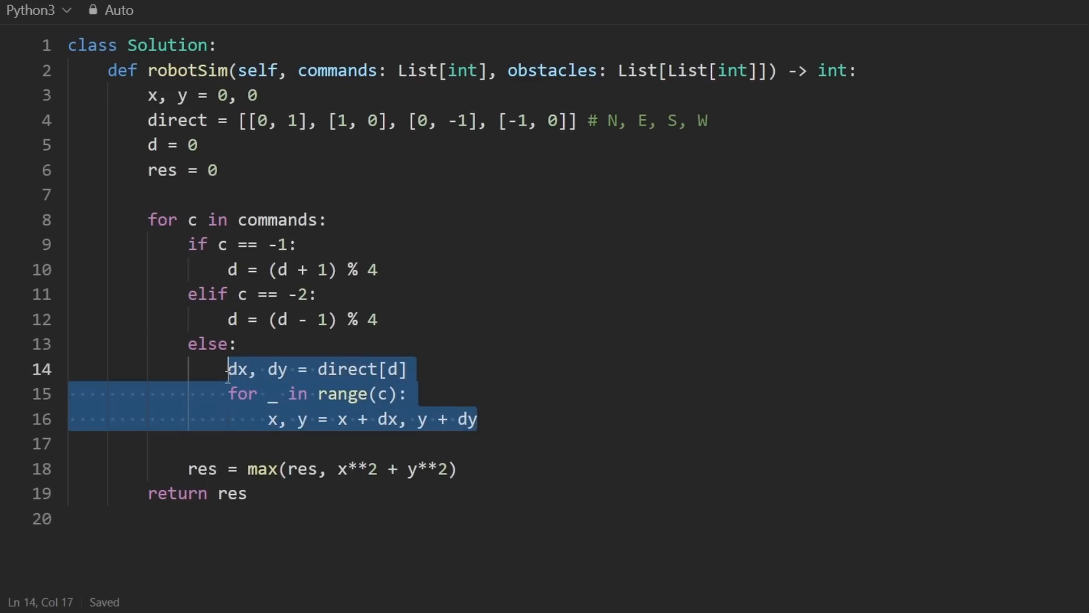
click(371, 420)
double_click(382, 394)
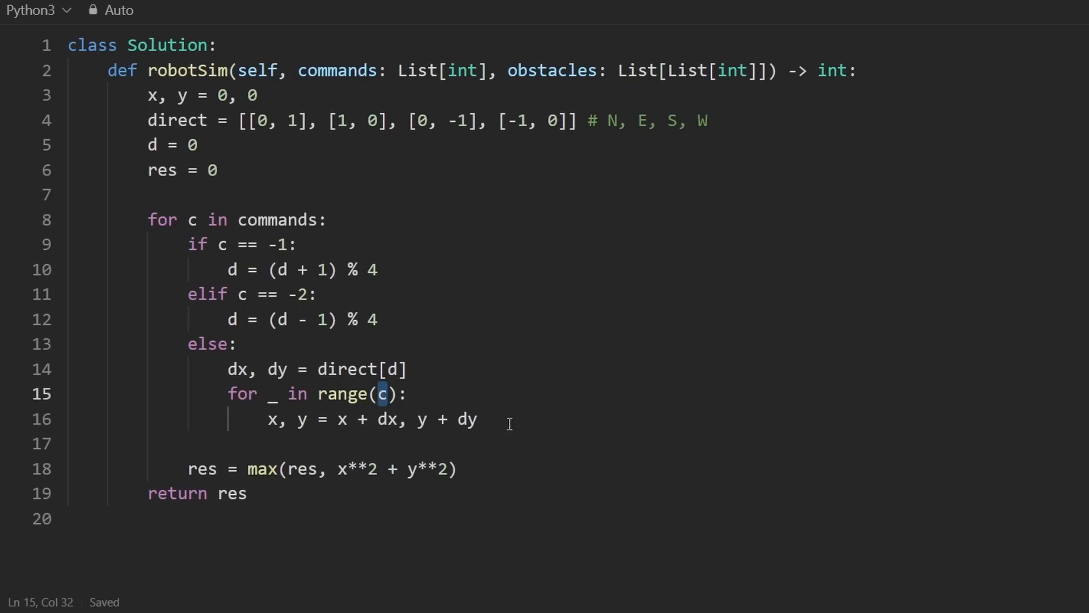
drag(481, 418, 228, 372)
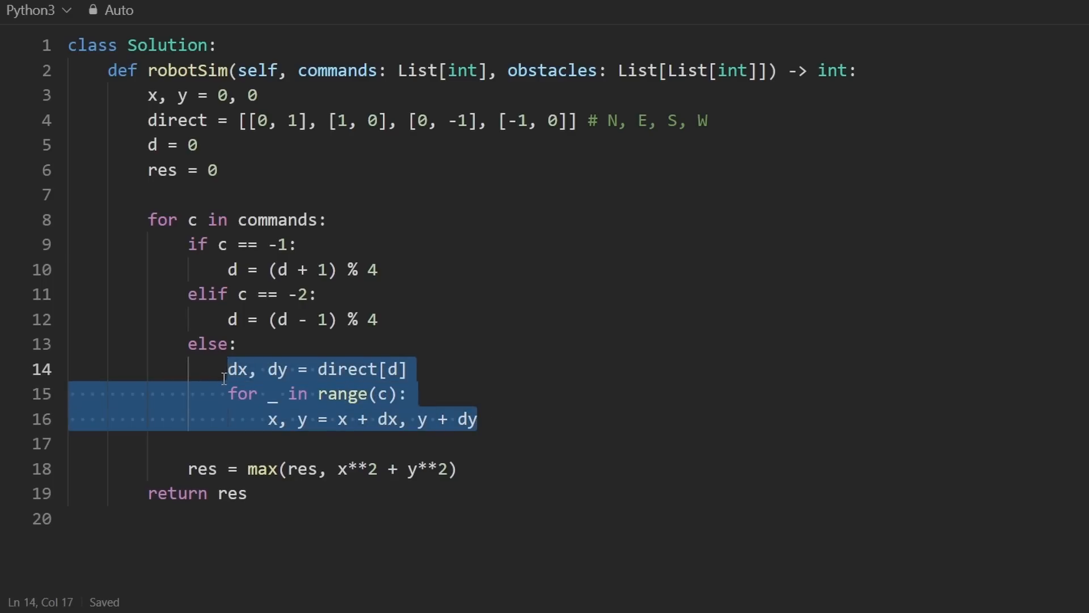
key(shift+Left)
Step: Add obstacles = {tuple(o) for o in obstacles} with a '# set comprehension' comment on line 7
click(263, 173)
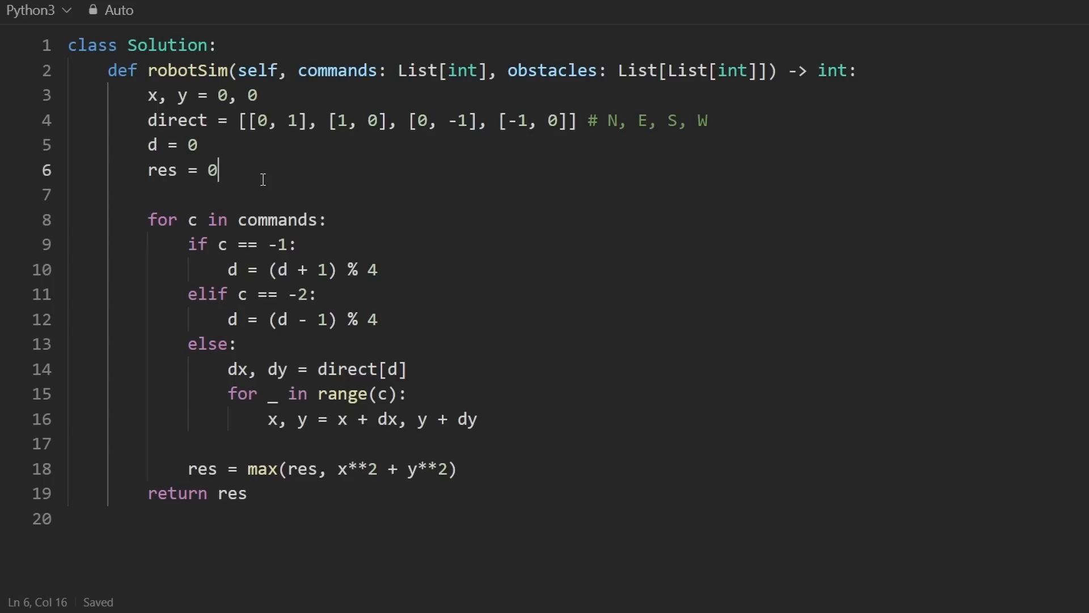
key(Return)
text(obsta)
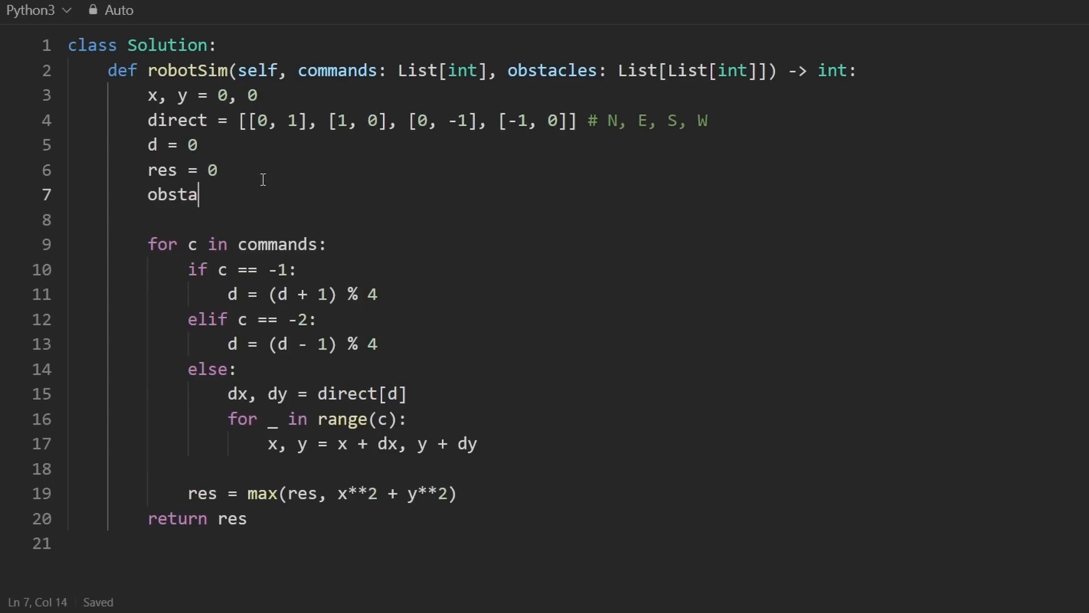
text(cles =)
double_click(590, 69)
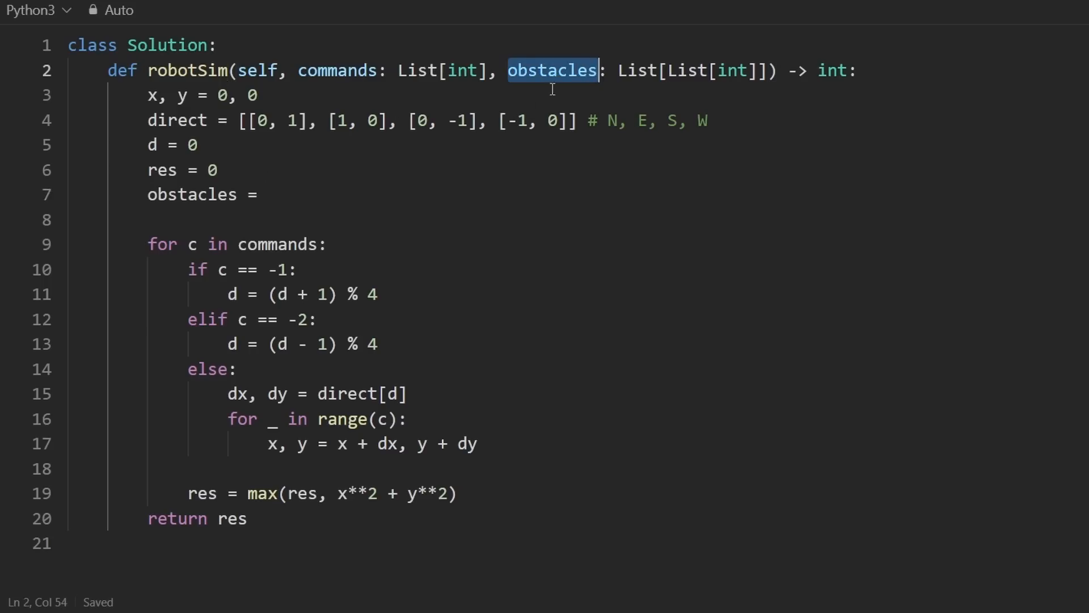
click(353, 195)
text({)
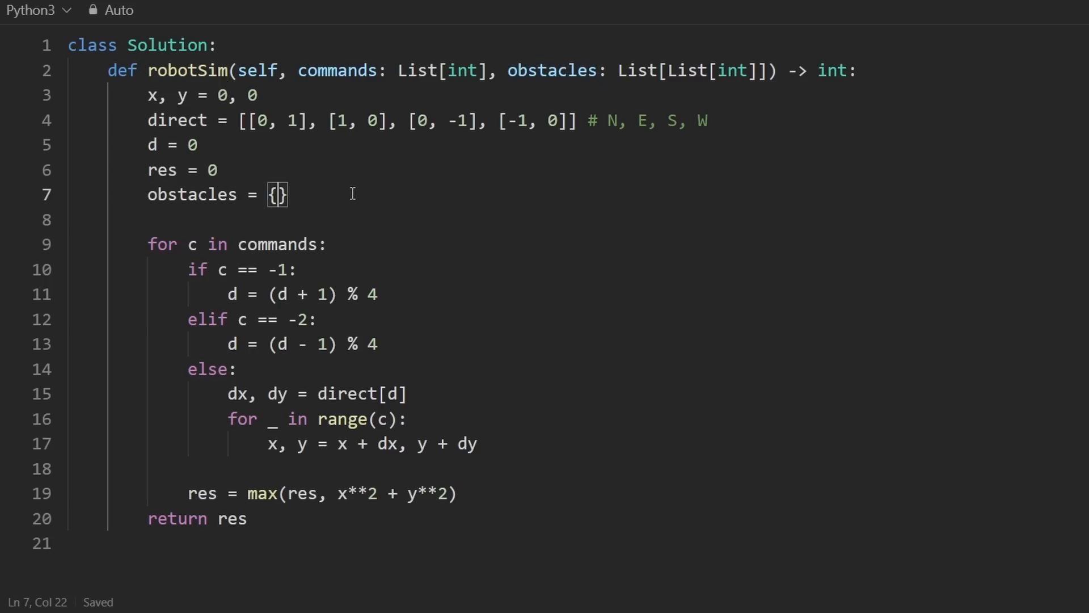
text(} # set)
text( comprehension)
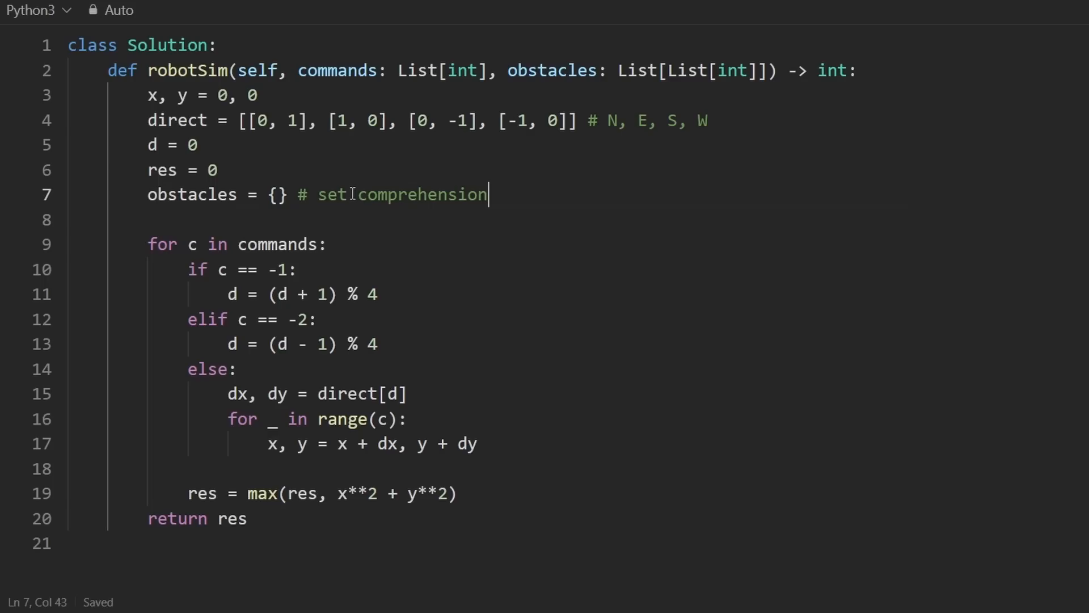
key(ctrl+Left)
key(ctrl+Left)
key(ctrl+Left)
key(Left)
key(Left)
text(f)
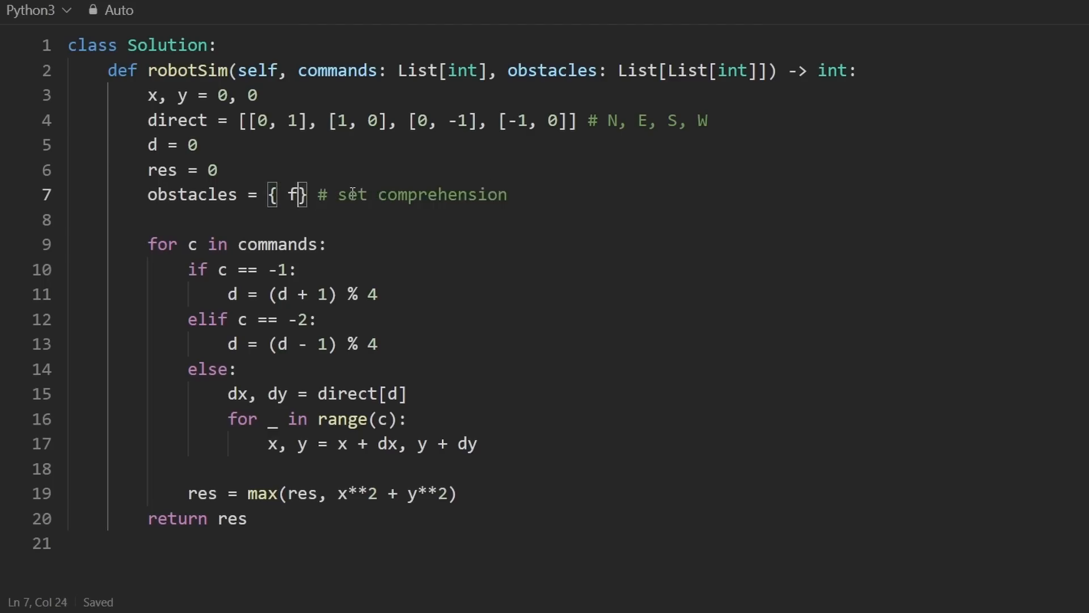
text(or o in )
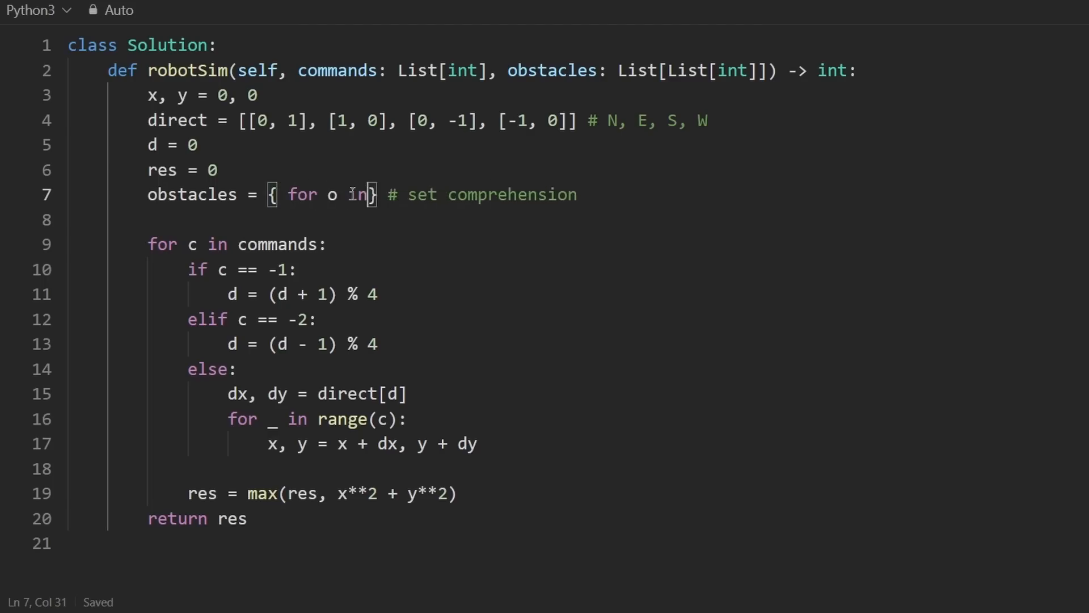
text(objsta)
key(Tab)
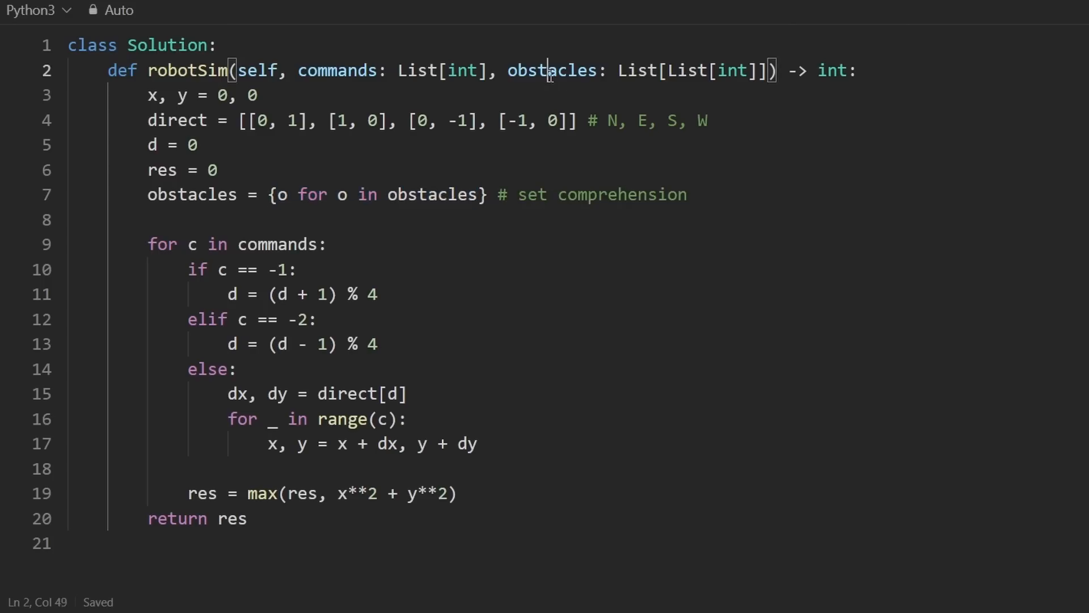
Step: Review the new comprehension against the obstacles parameter and the stepping code on lines 15-17
double_click(555, 71)
drag(271, 194, 478, 195)
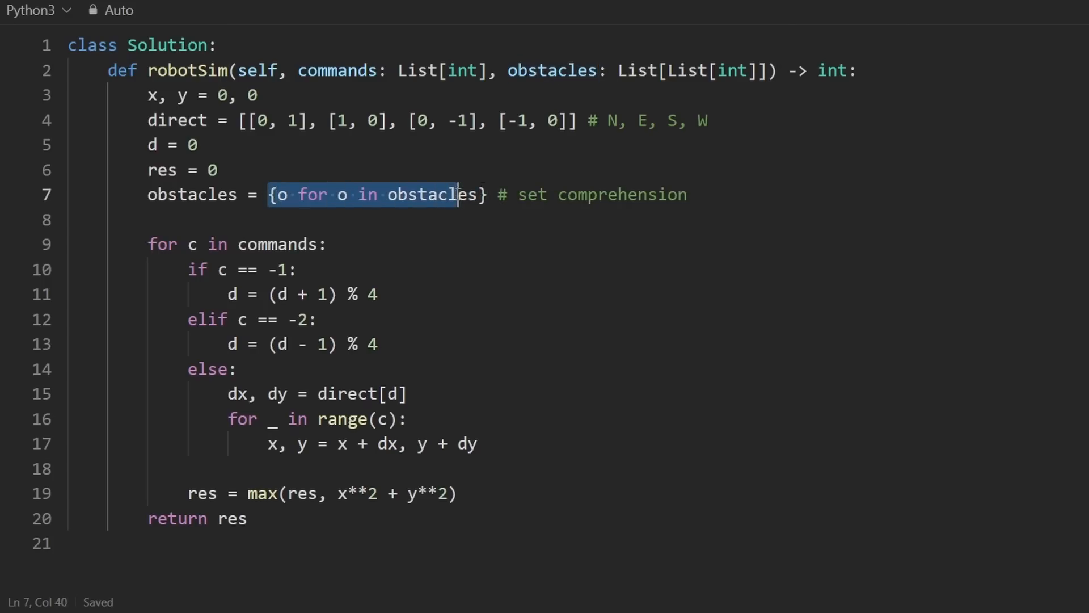
click(420, 223)
click(277, 196)
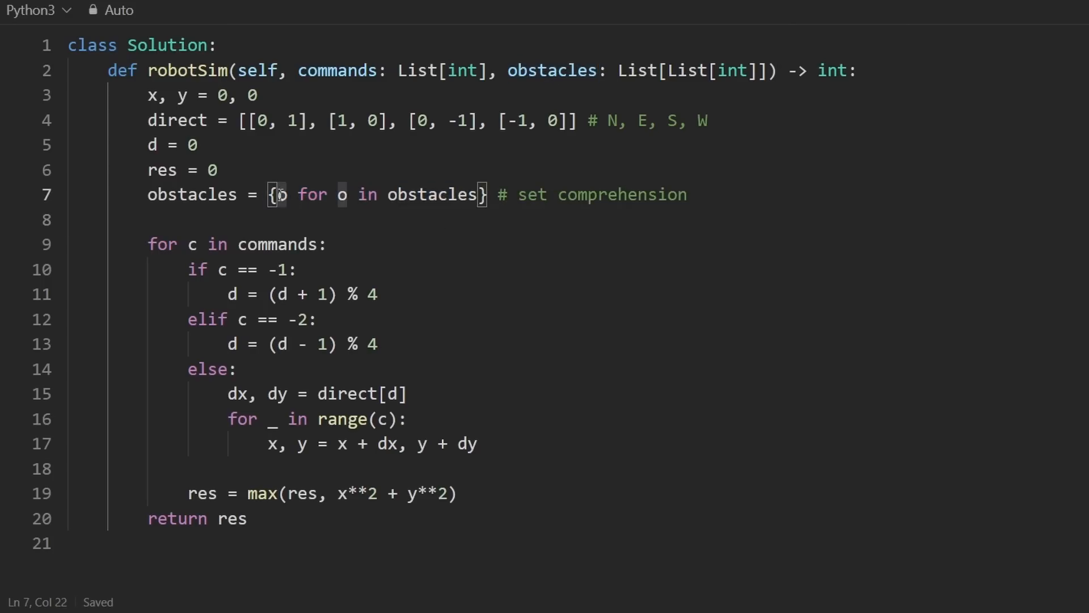
text(tuple(o)
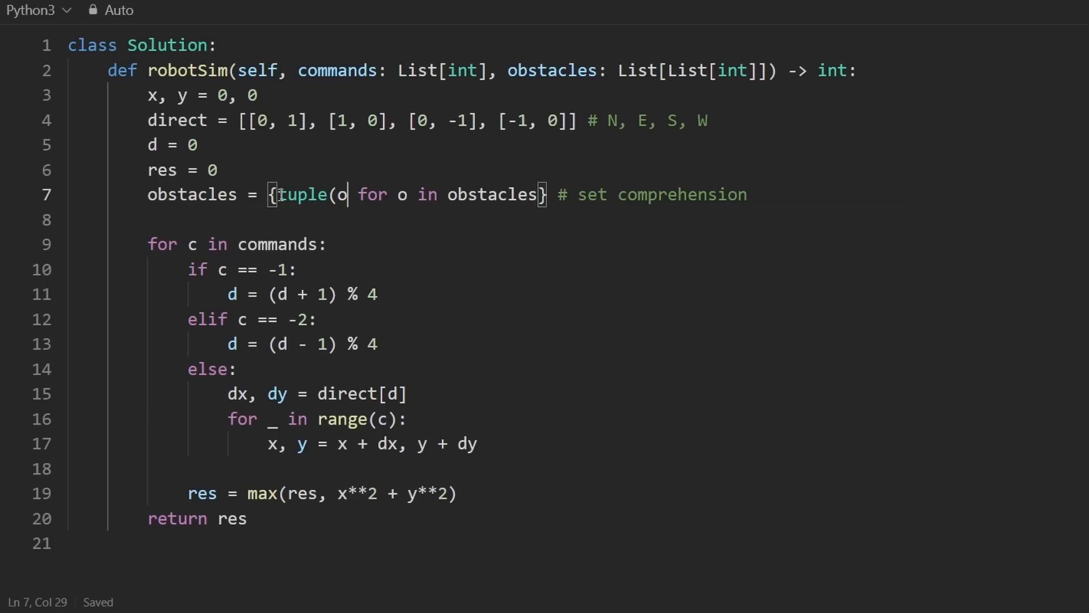
text())
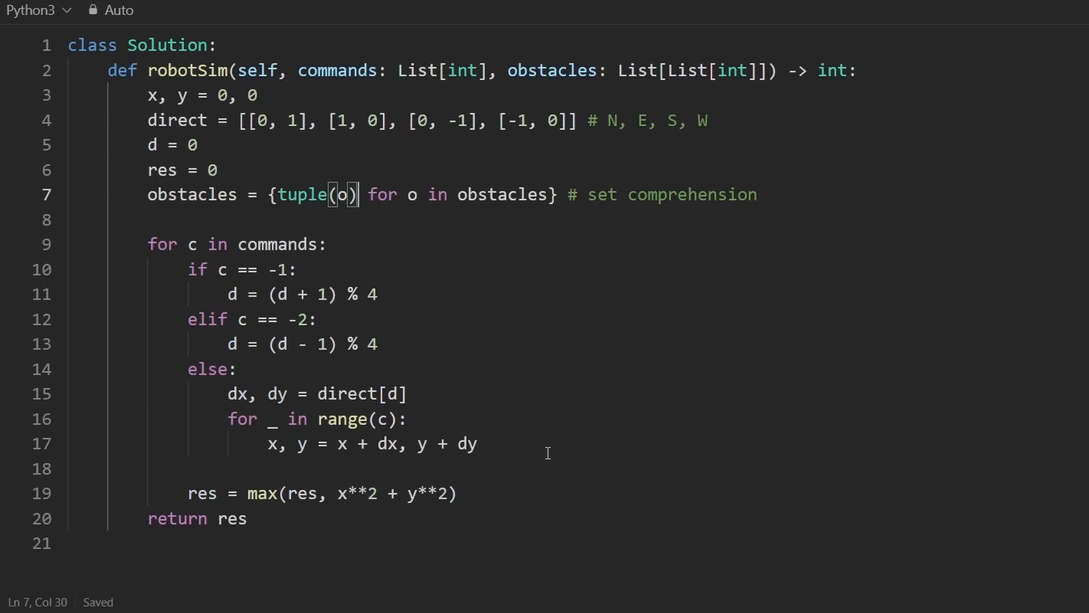
drag(547, 445, 139, 396)
double_click(199, 195)
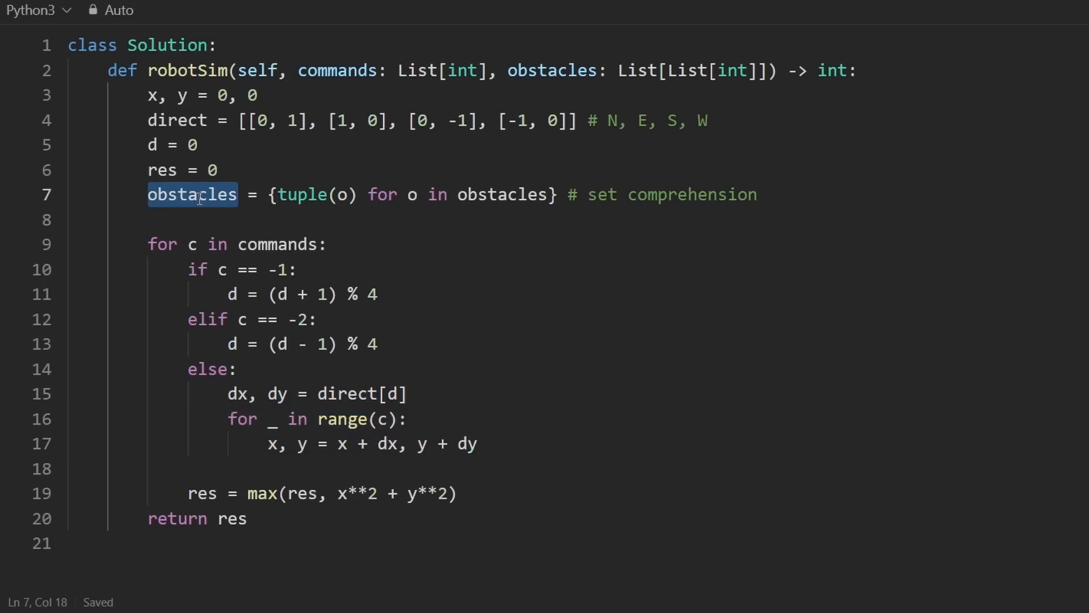
drag(479, 444, 258, 446)
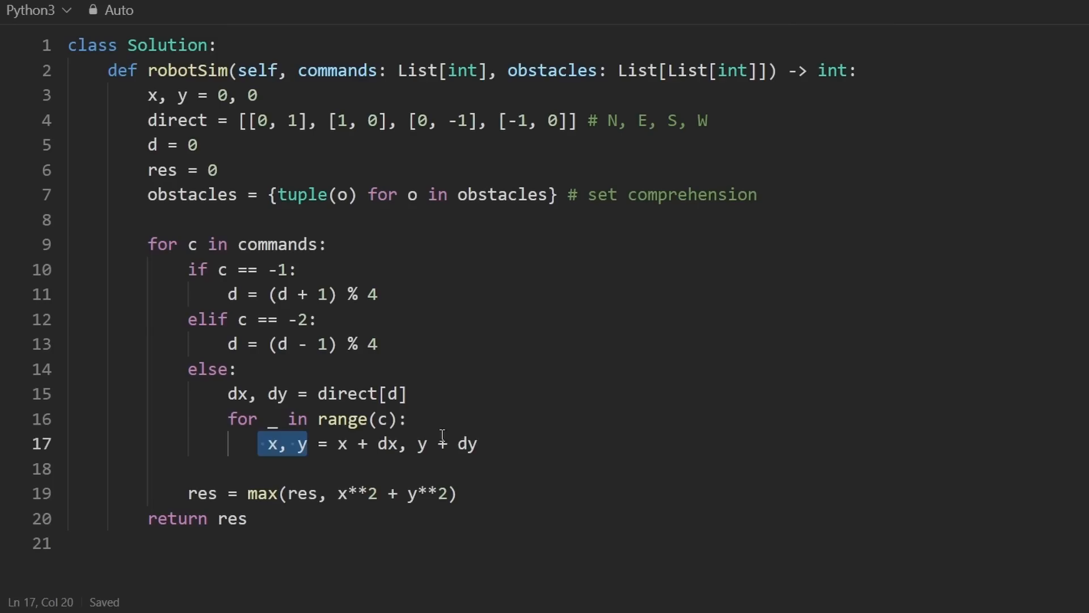
Step: Insert 'if (x + dx, y + dy) in obstacles: break' in the step loop before the position update
drag(479, 444, 333, 447)
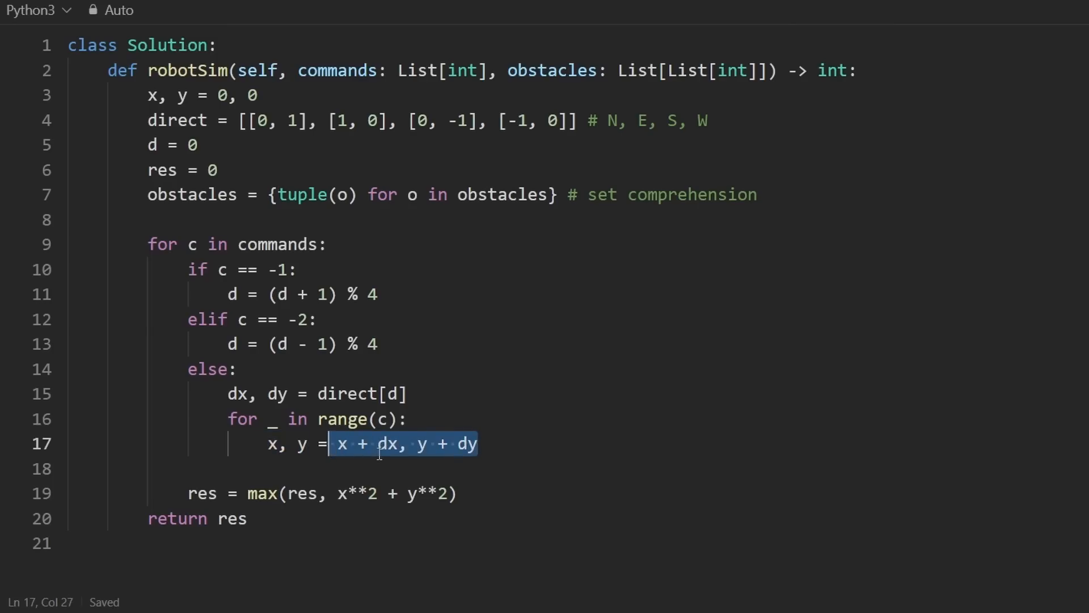
click(413, 419)
key(Return)
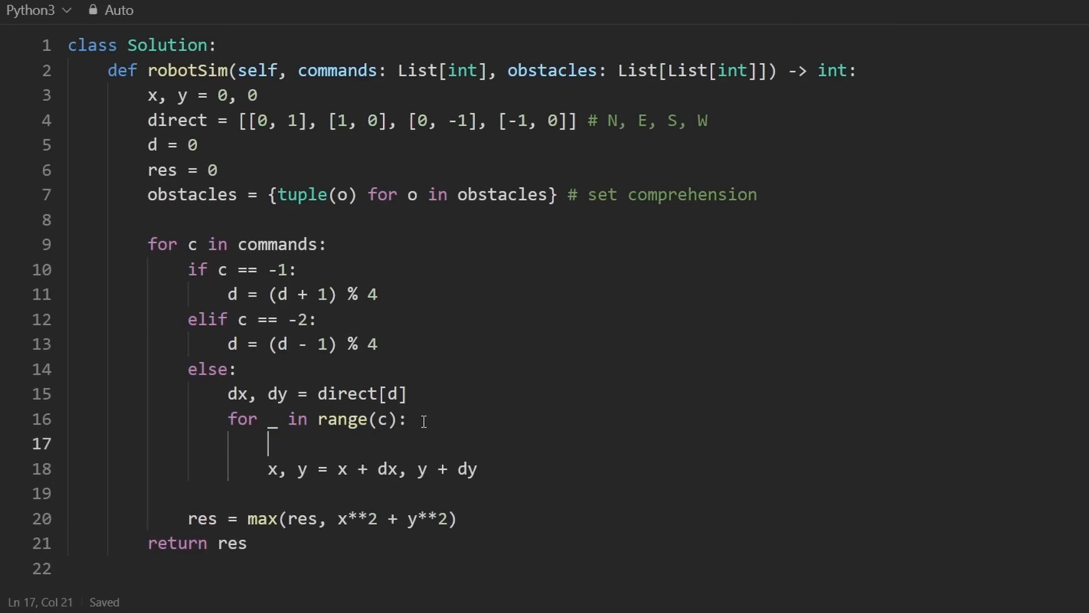
text(if )
text(()
text(x + dx, y + dy)
text() in)
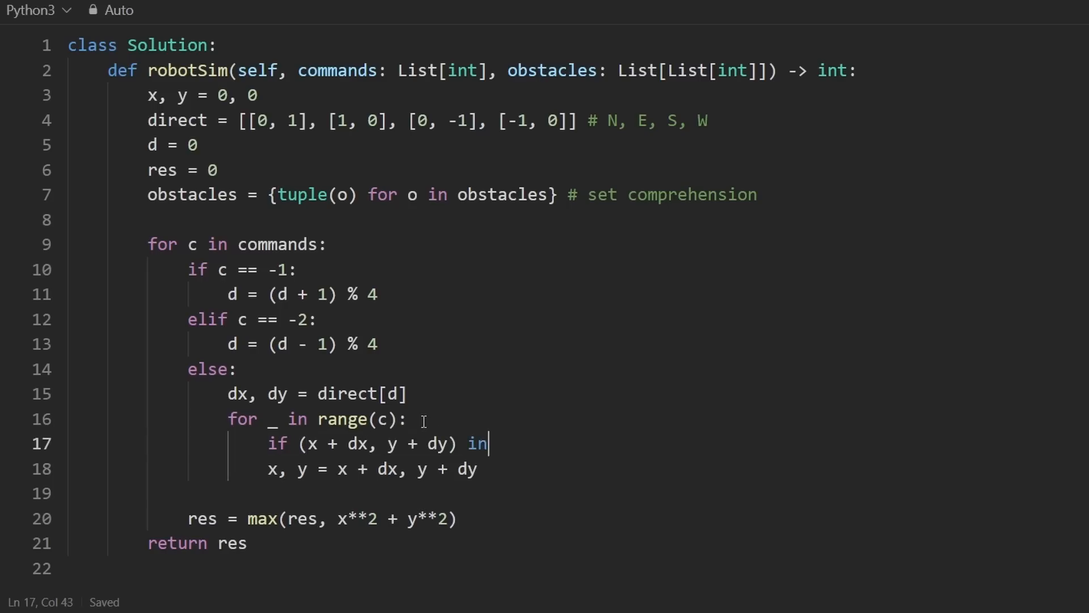
text( obstacles:)
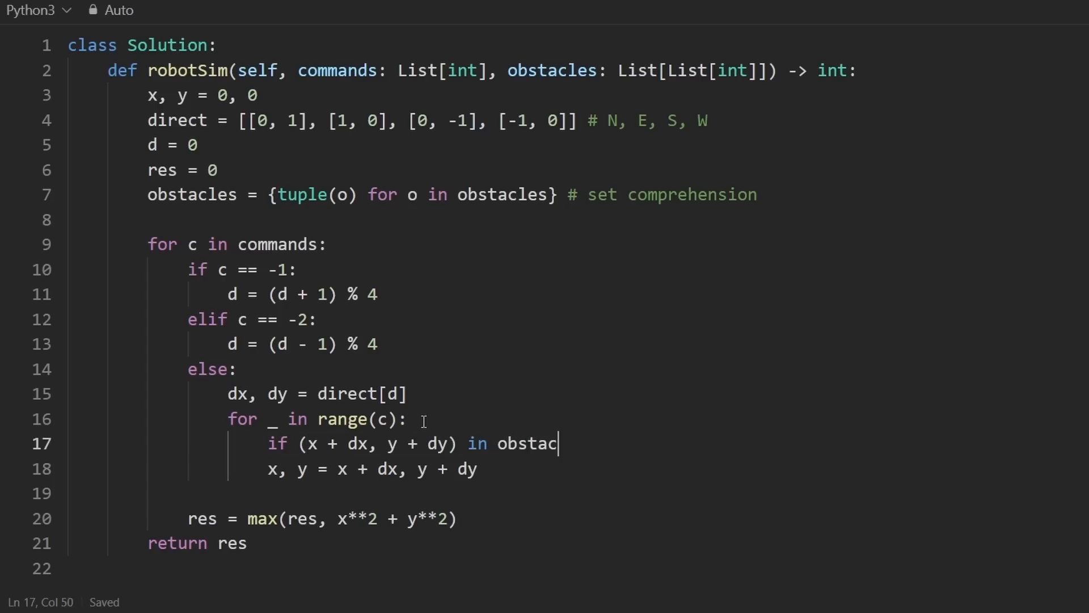
key(Return)
text(brea)
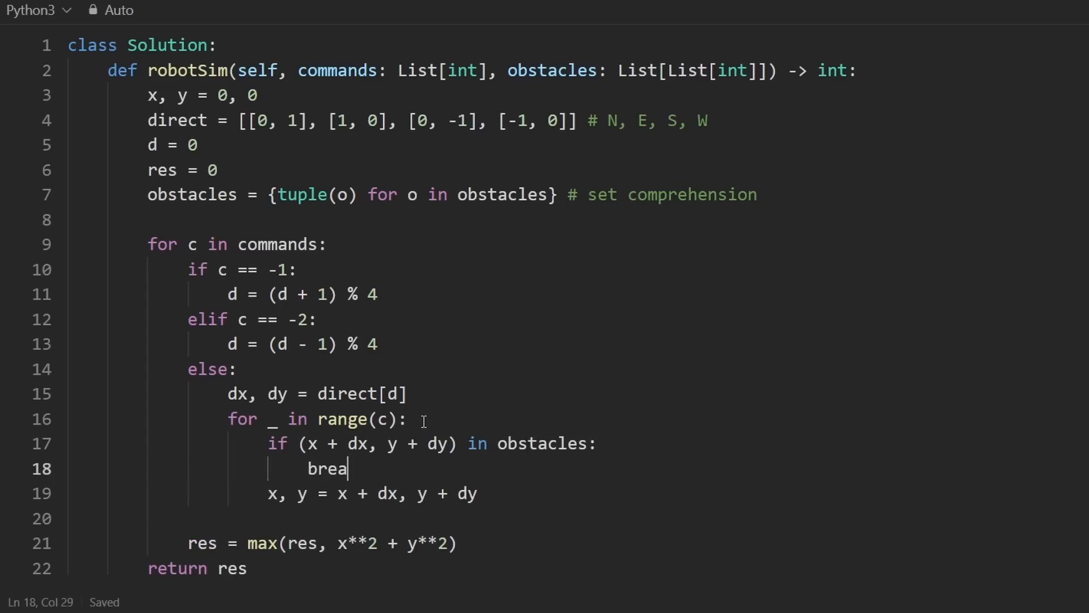
text(k)
Step: Walk through the direction lookup, collision check and step loop body to verify the logic
drag(359, 468, 219, 420)
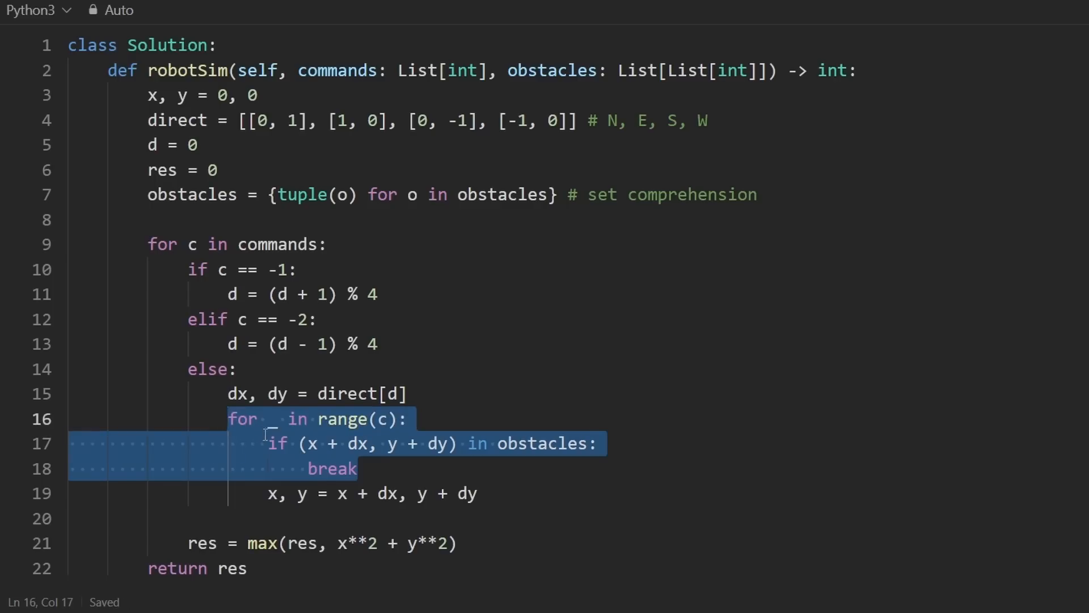
click(393, 443)
click(408, 394)
drag(348, 396, 227, 393)
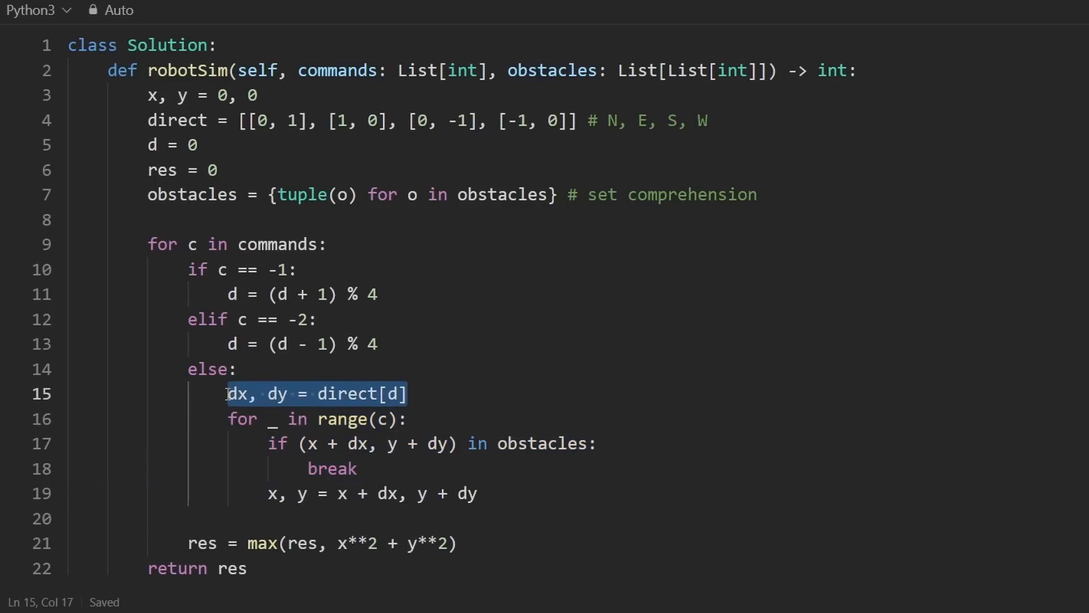
drag(359, 469, 229, 420)
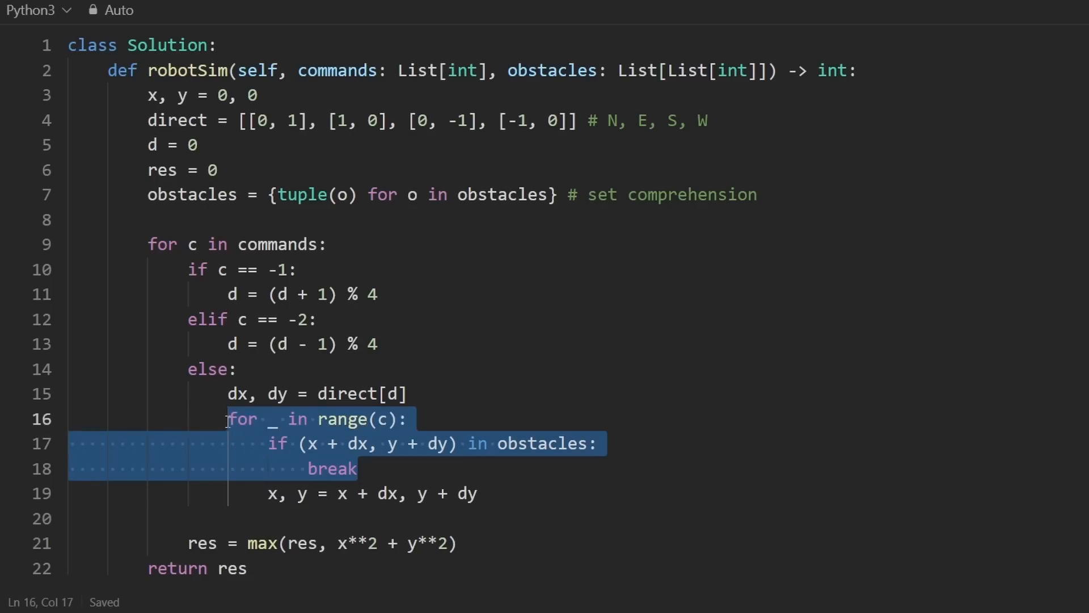
drag(408, 393, 227, 394)
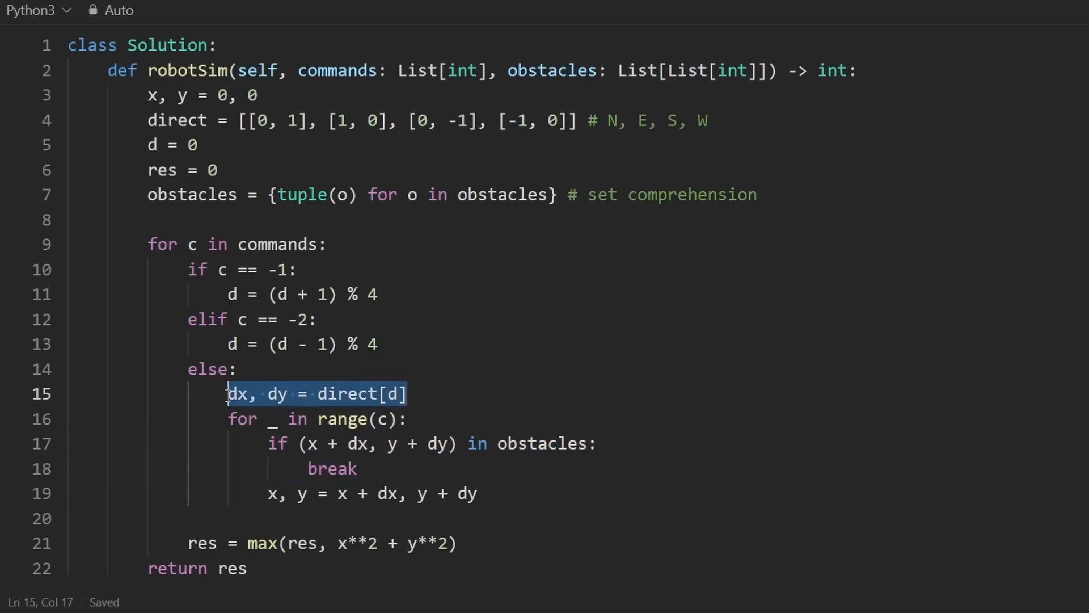
double_click(547, 444)
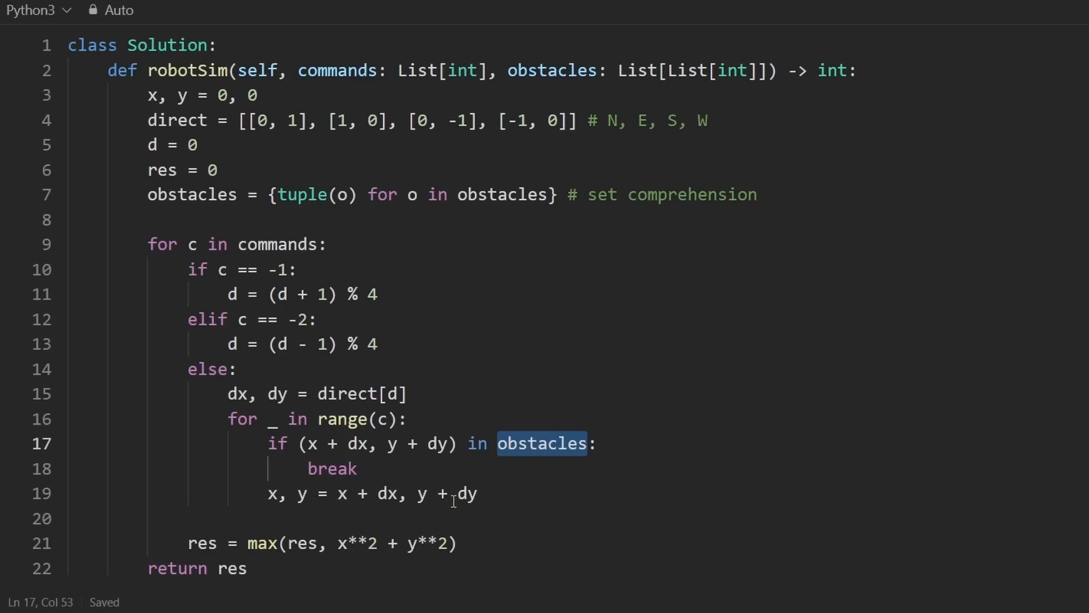
mouse_move(490, 496)
mouse_down()
mouse_move(208, 440)
mouse_move(229, 419)
mouse_up()
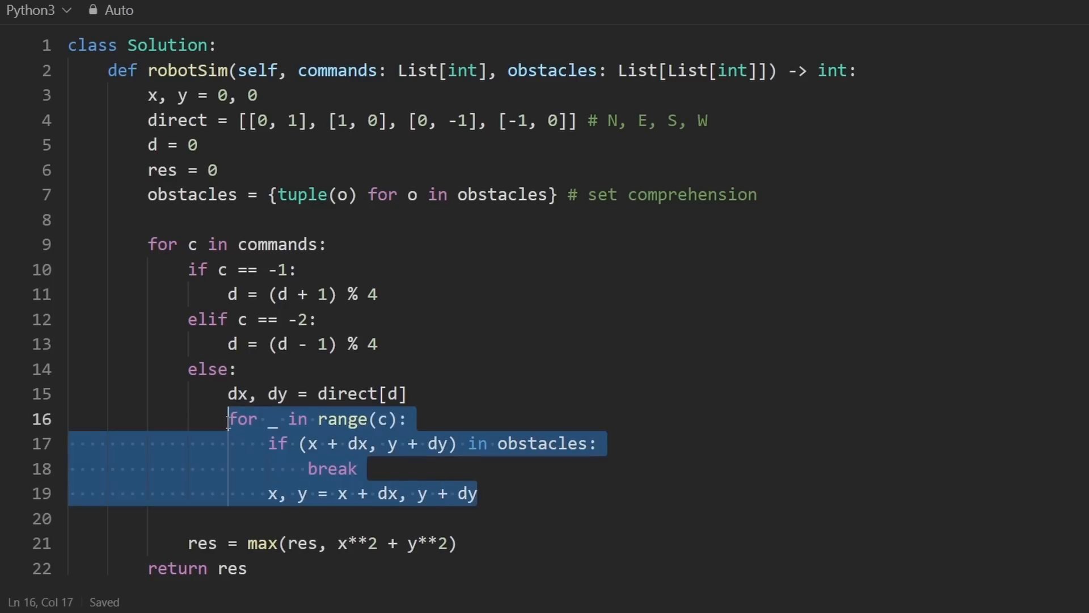
Step: Review the turn-right and move-forward branches before submitting the solution
drag(296, 270, 102, 244)
click(378, 295)
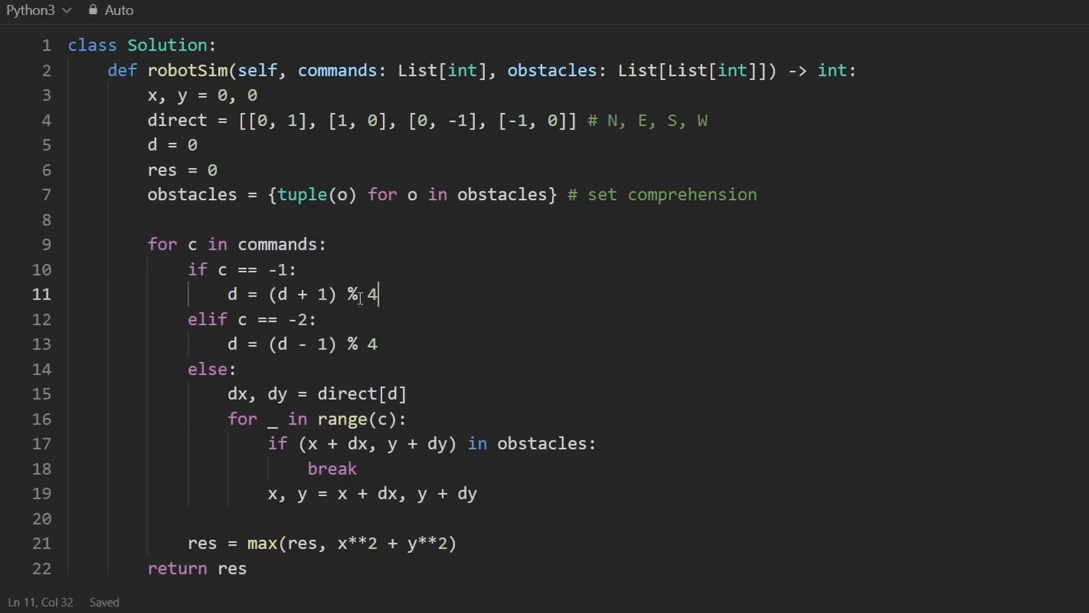
drag(380, 295, 142, 273)
drag(479, 494, 189, 370)
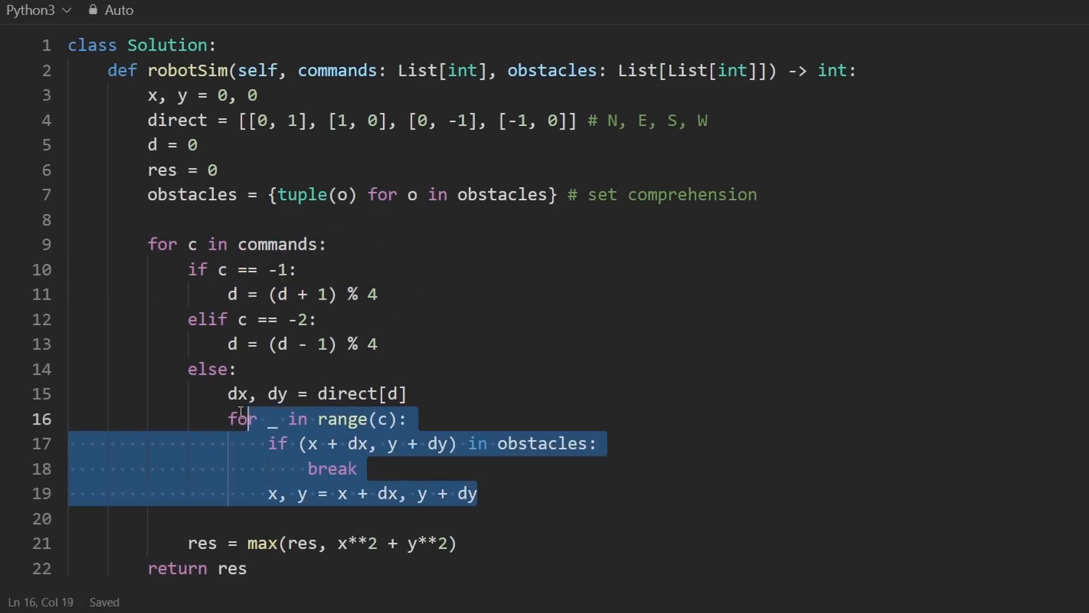
click(479, 494)
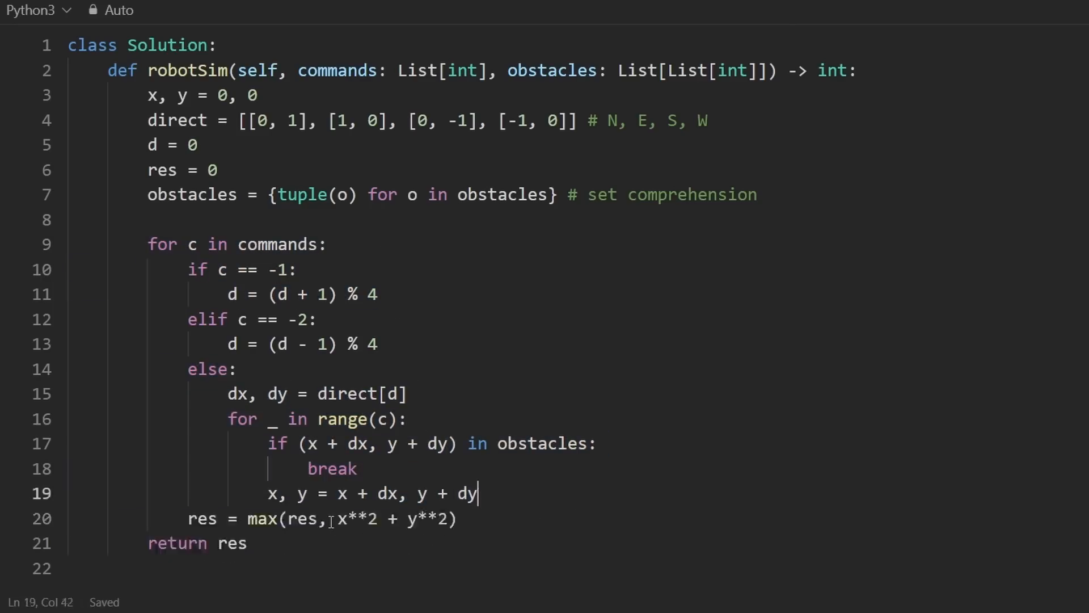